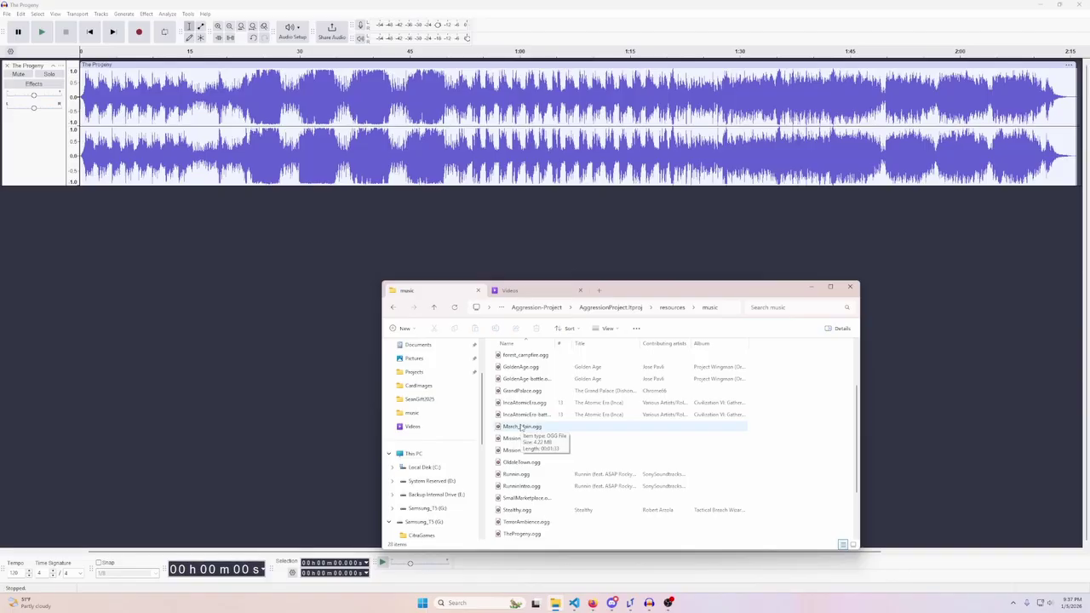
Step: Browse the Downloads folder in File Explorer for the music files, then return to Audacity
{"action": "left_click", "coordinate": [532, 292]}
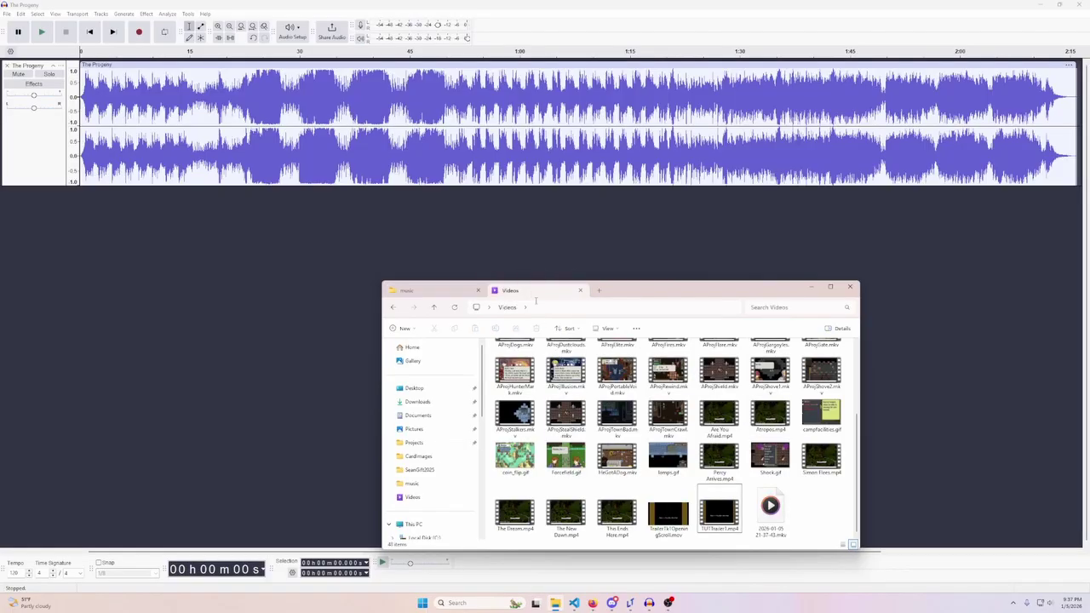
{"action": "left_click", "coordinate": [417, 401]}
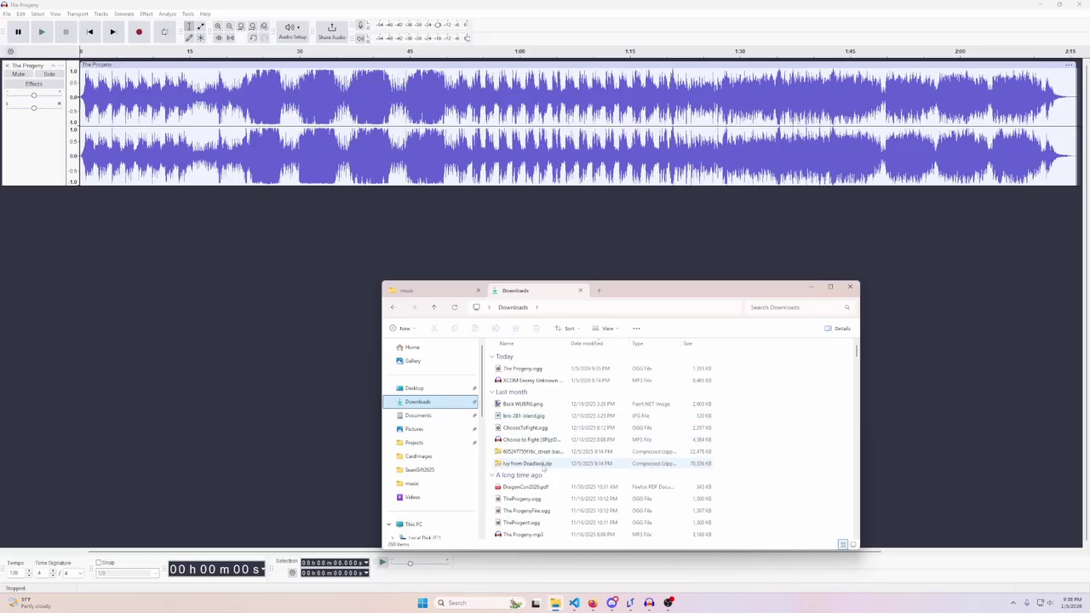
{"action": "scroll", "coordinate": [546, 476], "scroll_direction": "down", "scroll_amount": 1}
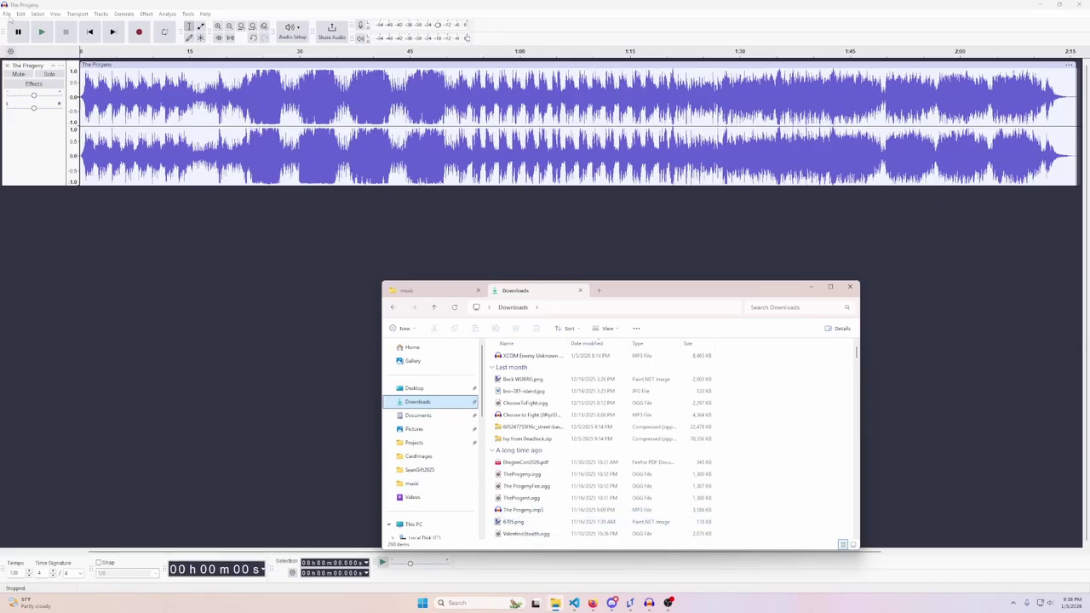
{"action": "left_click", "coordinate": [207, 149]}
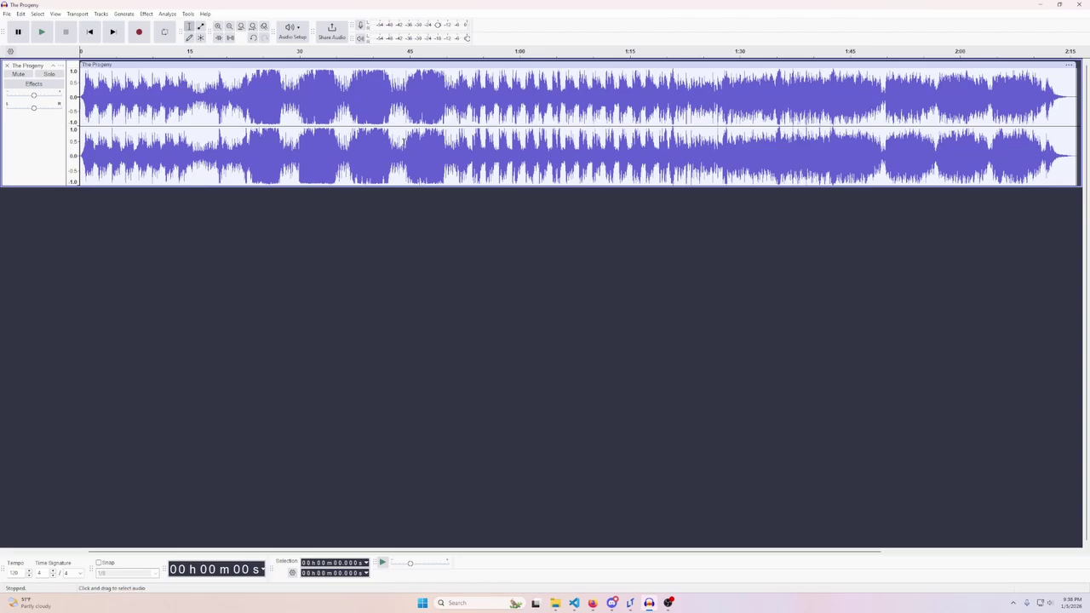
Step: Open The Progeny.mp3 from the Downloads folder in Audacity
{"action": "left_click", "coordinate": [555, 603]}
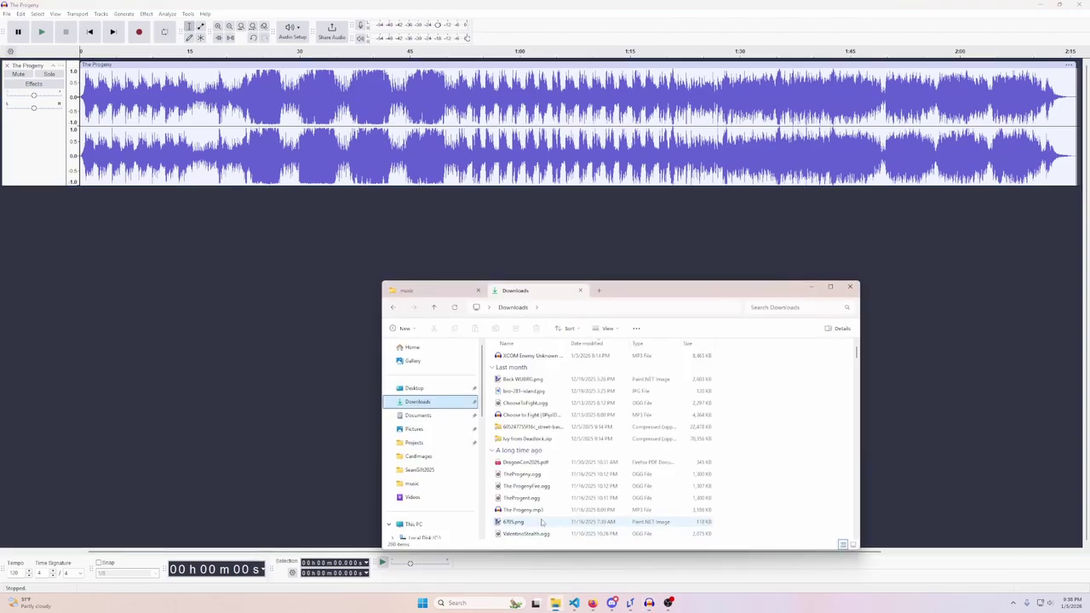
{"action": "left_click", "coordinate": [536, 510]}
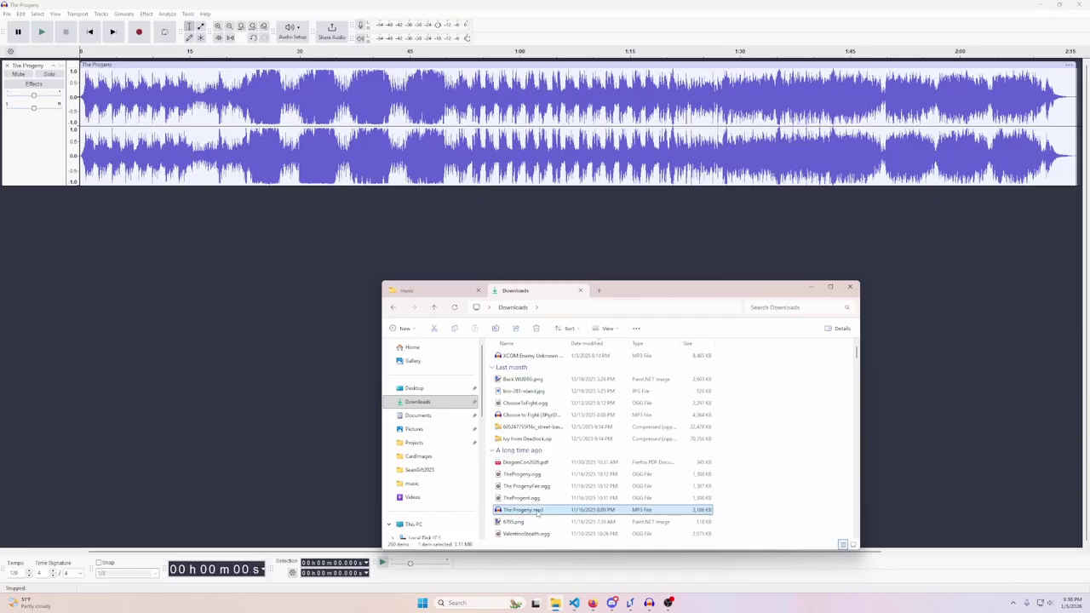
{"action": "right_click", "coordinate": [537, 511]}
{"action": "mouse_move", "coordinate": [589, 372]}
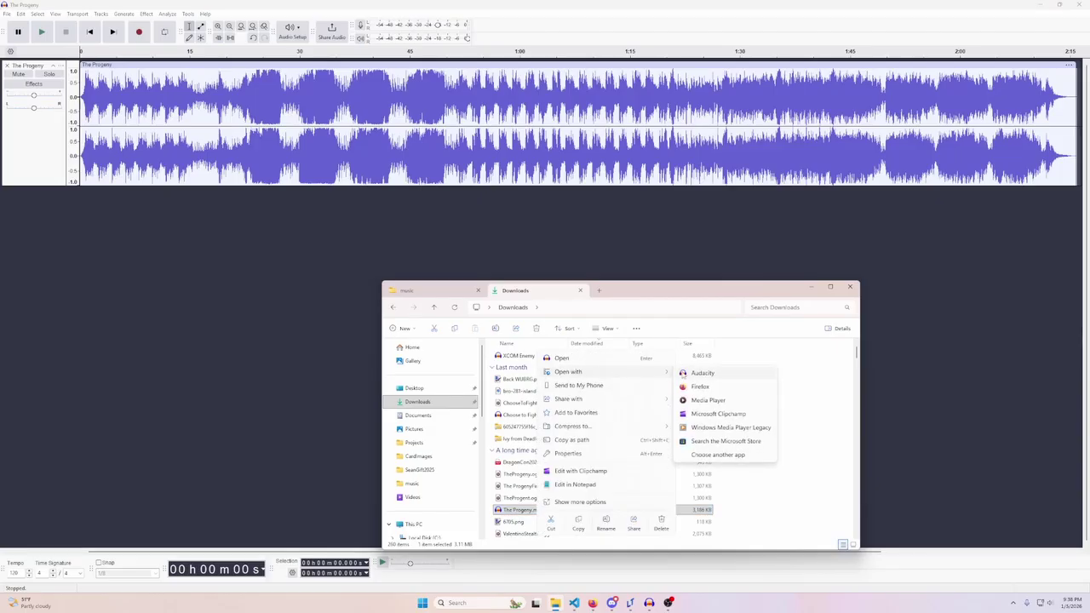
{"action": "left_click", "coordinate": [696, 376]}
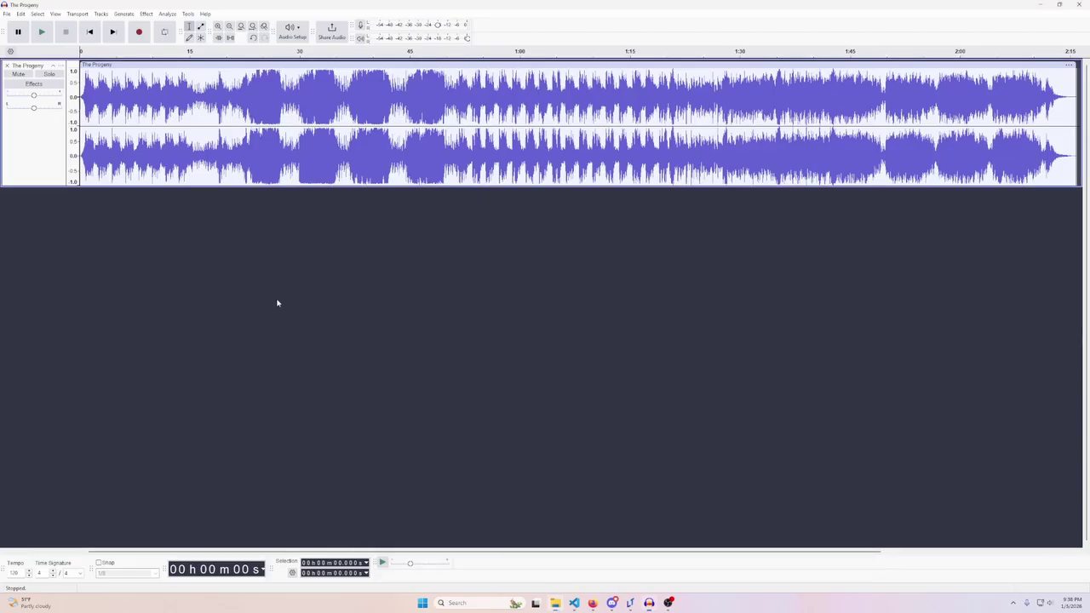
Step: Export the entire project to Downloads as The Progeny.ogg in Ogg Vorbis format, replacing the existing file, and select it in the folder
{"action": "left_click", "coordinate": [6, 14]}
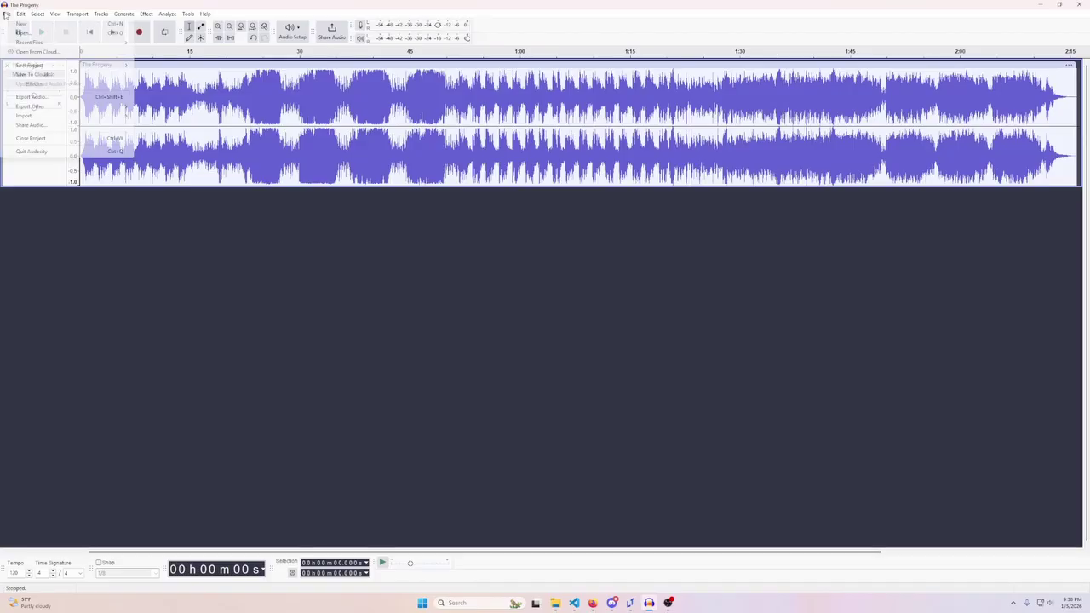
{"action": "left_click", "coordinate": [31, 96]}
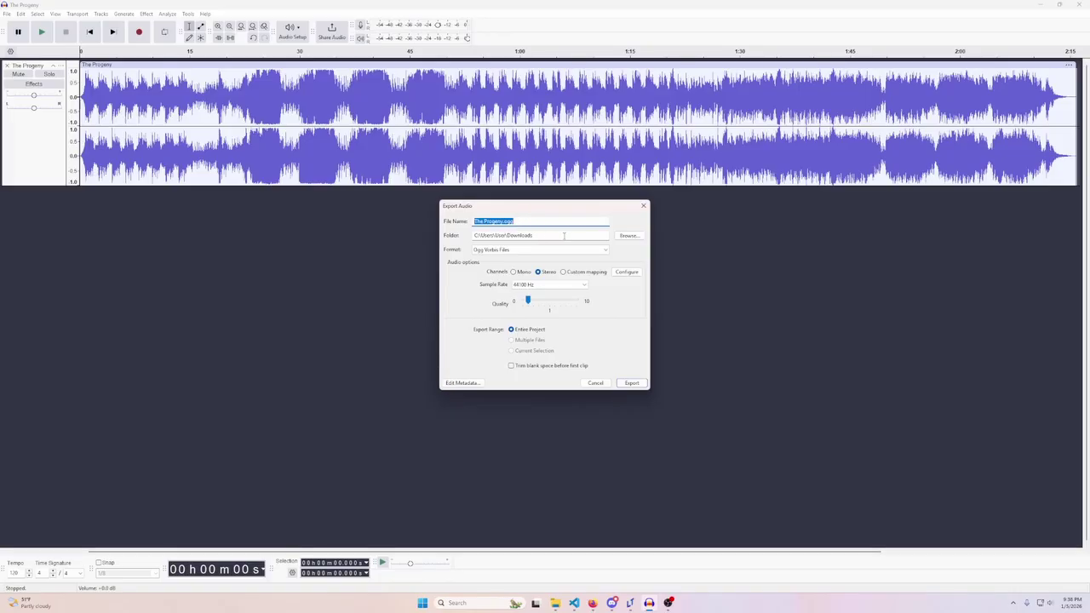
{"action": "left_click", "coordinate": [598, 252]}
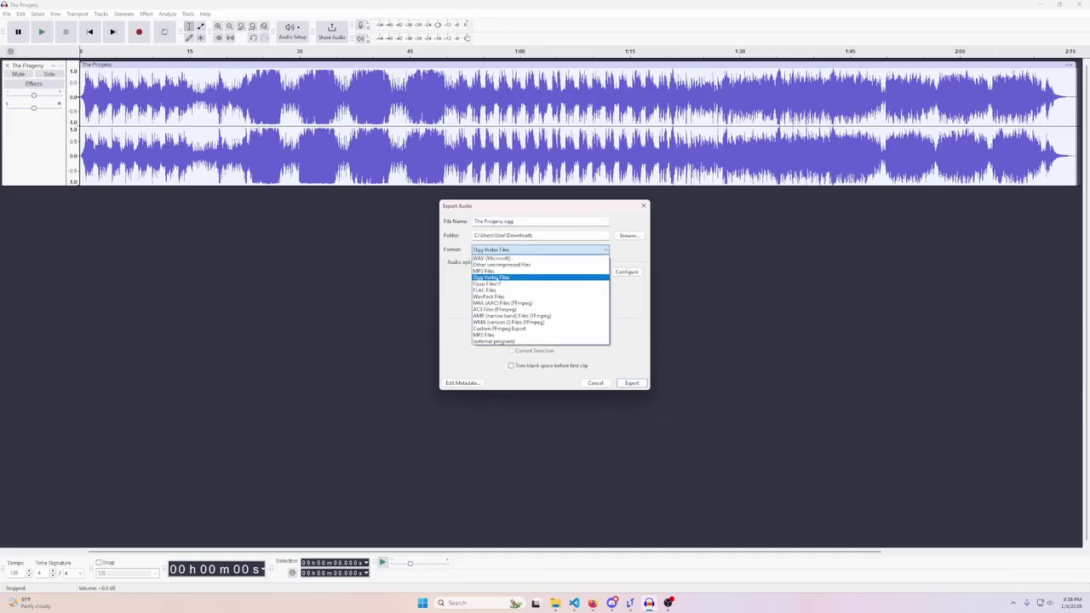
{"action": "left_click", "coordinate": [497, 279]}
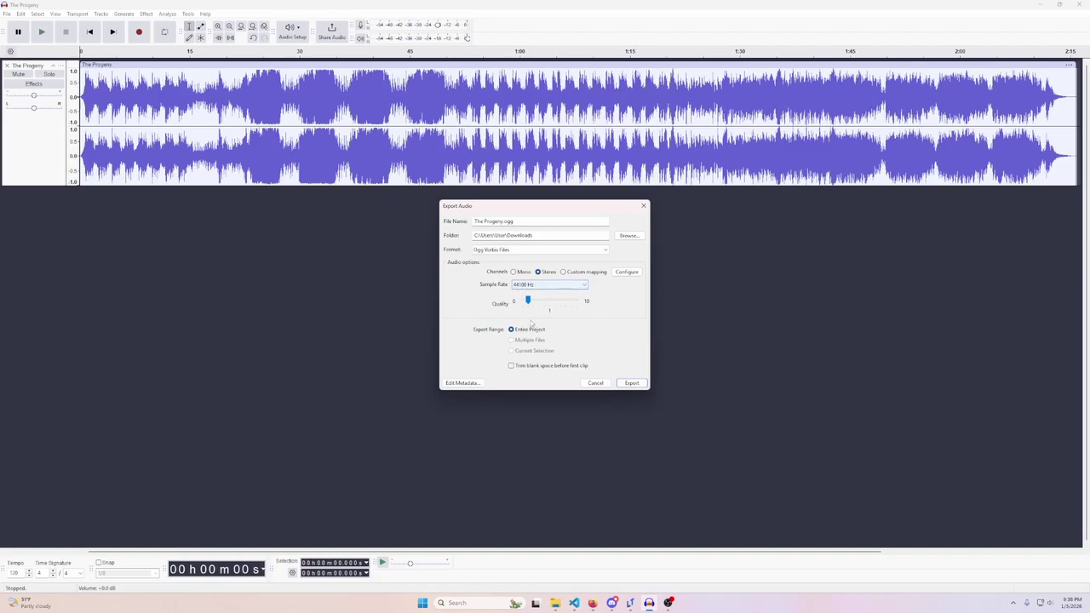
{"action": "left_click", "coordinate": [631, 384]}
{"action": "left_click", "coordinate": [598, 298]}
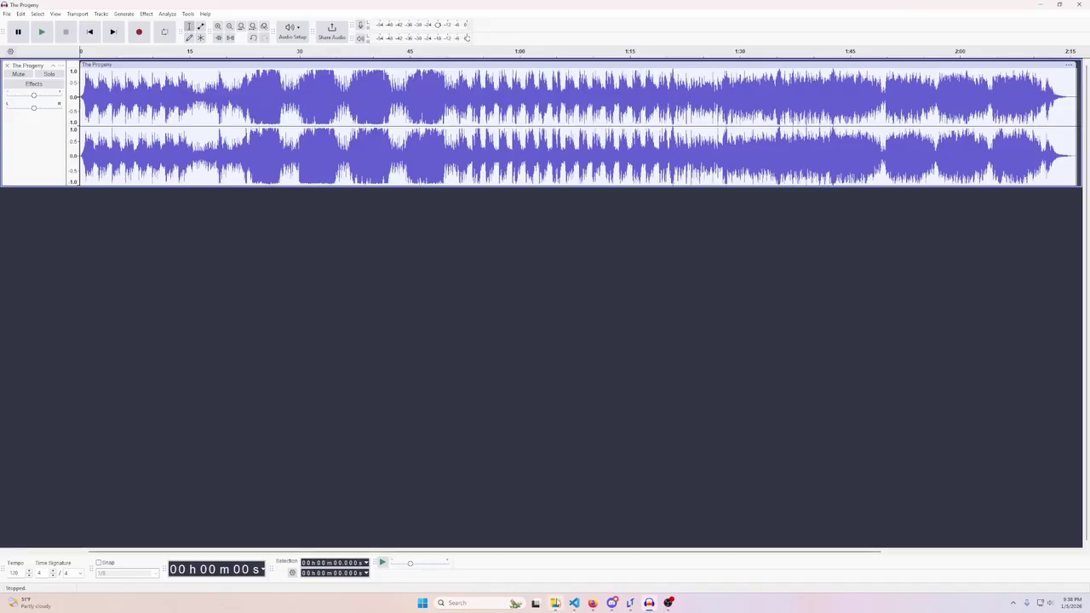
{"action": "left_click", "coordinate": [554, 603]}
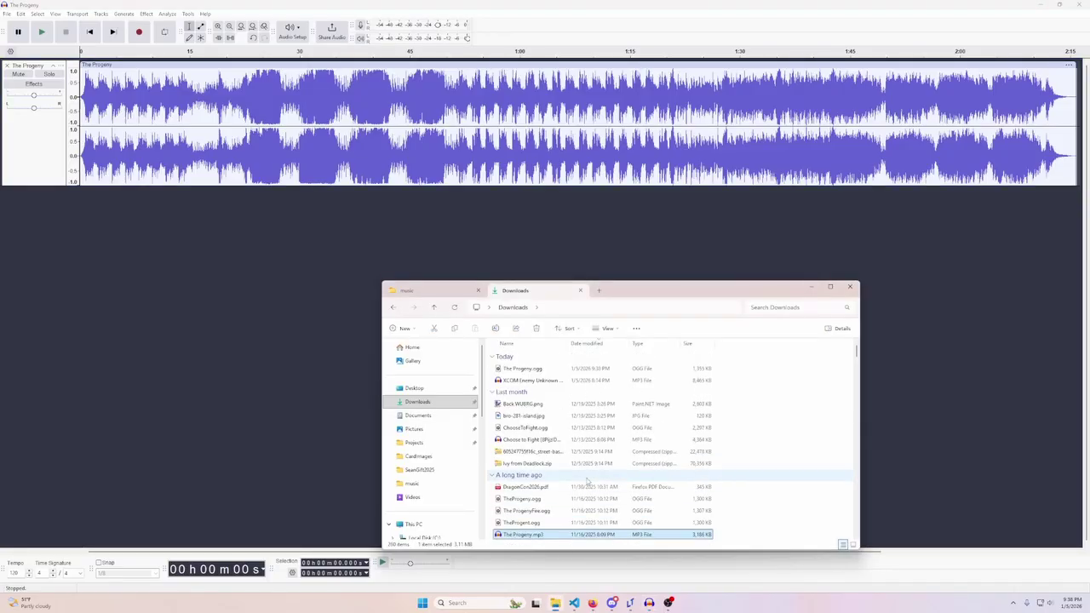
{"action": "left_click", "coordinate": [570, 371]}
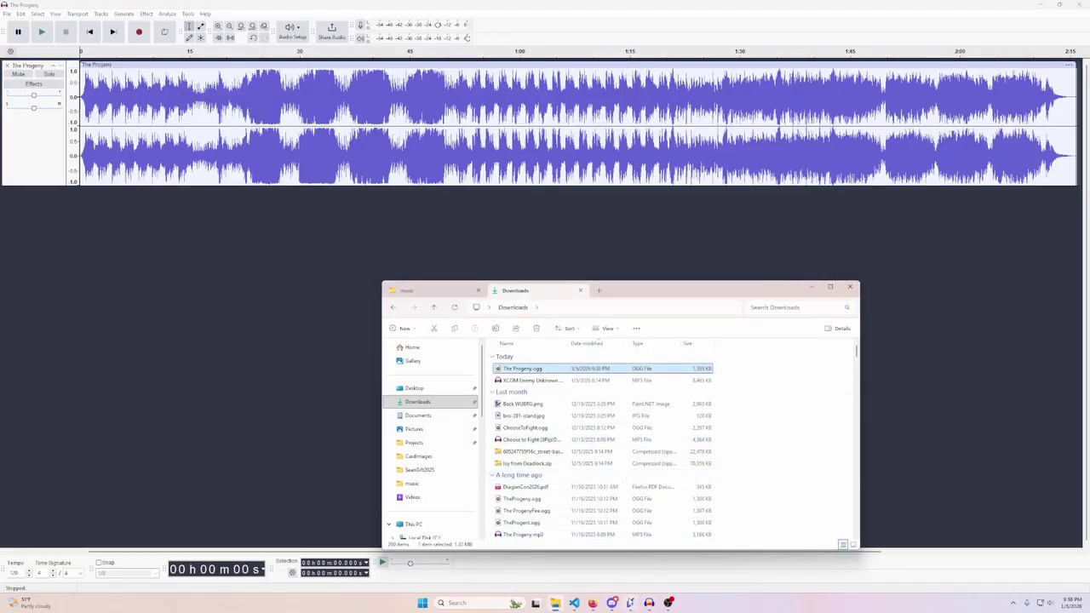
Step: Switch to LT Maker and add The Progeny.ogg from Downloads as new music through the DEBUG level's Player Phase music selection
{"action": "left_click", "coordinate": [630, 603]}
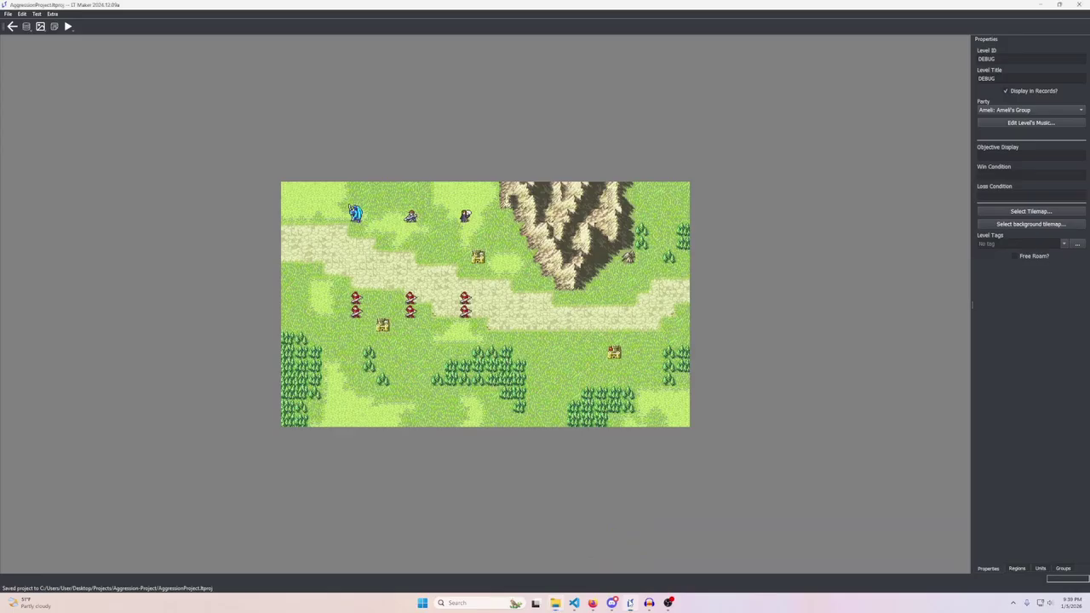
{"action": "left_click", "coordinate": [1017, 123]}
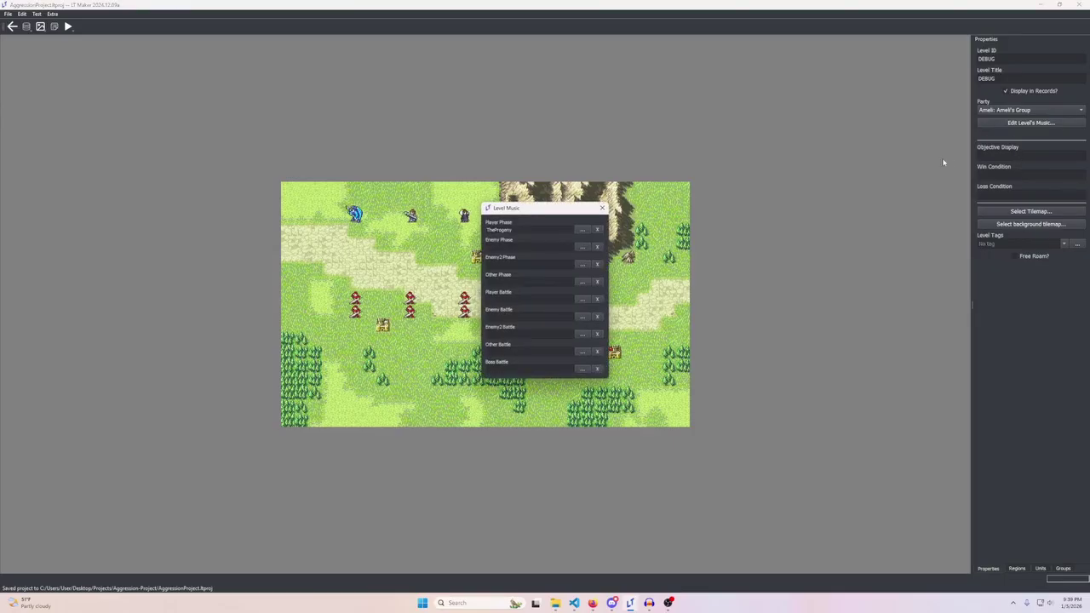
{"action": "left_click", "coordinate": [580, 230]}
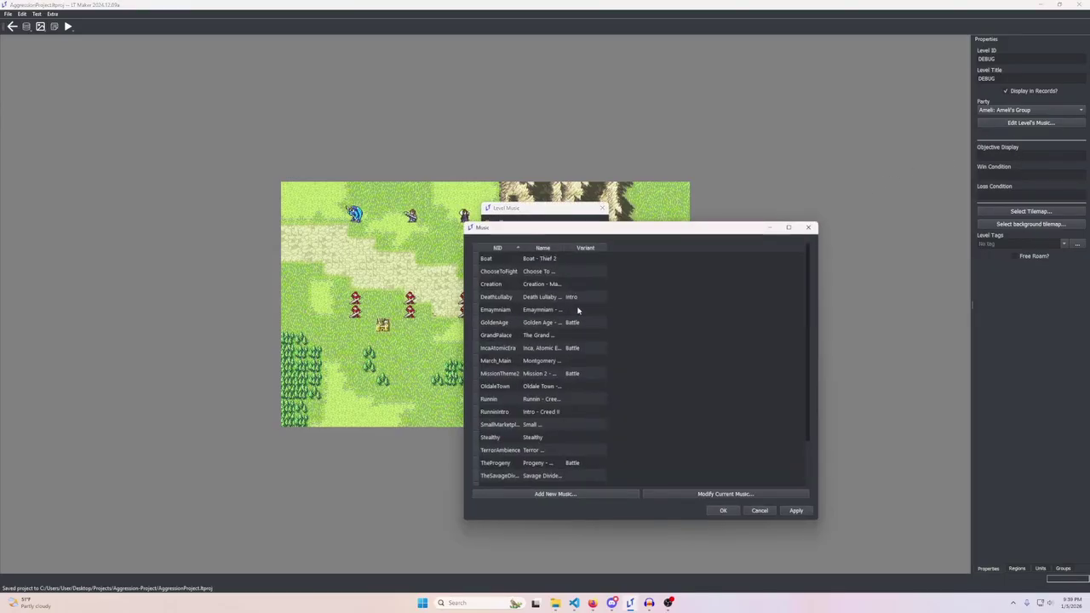
{"action": "left_click", "coordinate": [575, 496]}
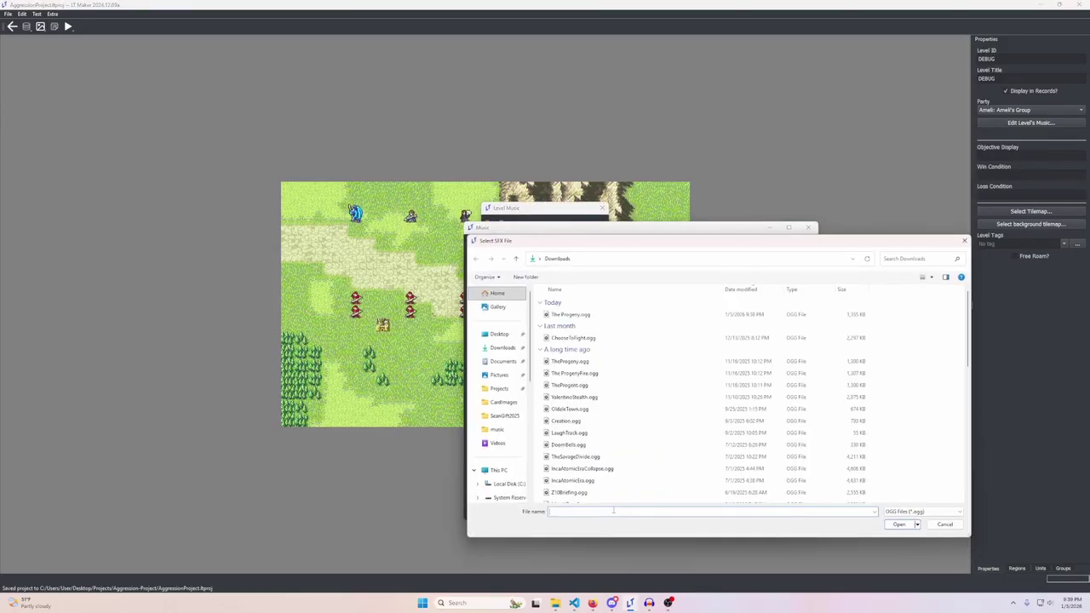
{"action": "left_click", "coordinate": [596, 314]}
{"action": "left_click", "coordinate": [896, 524]}
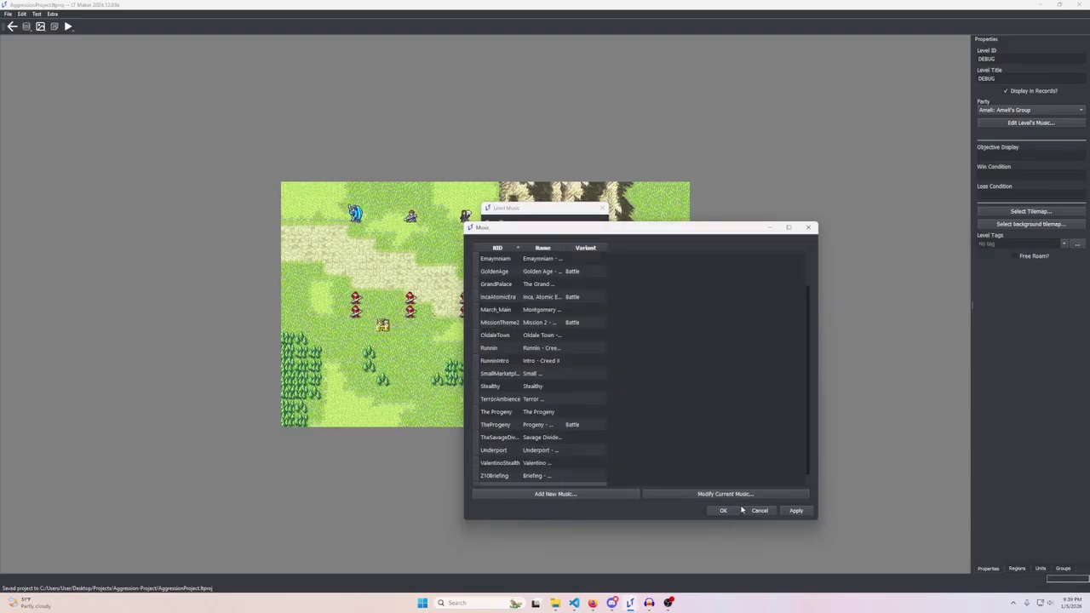
Step: Assign The Progeny as the level's Player Phase music and close the level music settings
{"action": "scroll", "coordinate": [611, 459], "scroll_direction": "up", "scroll_amount": 1}
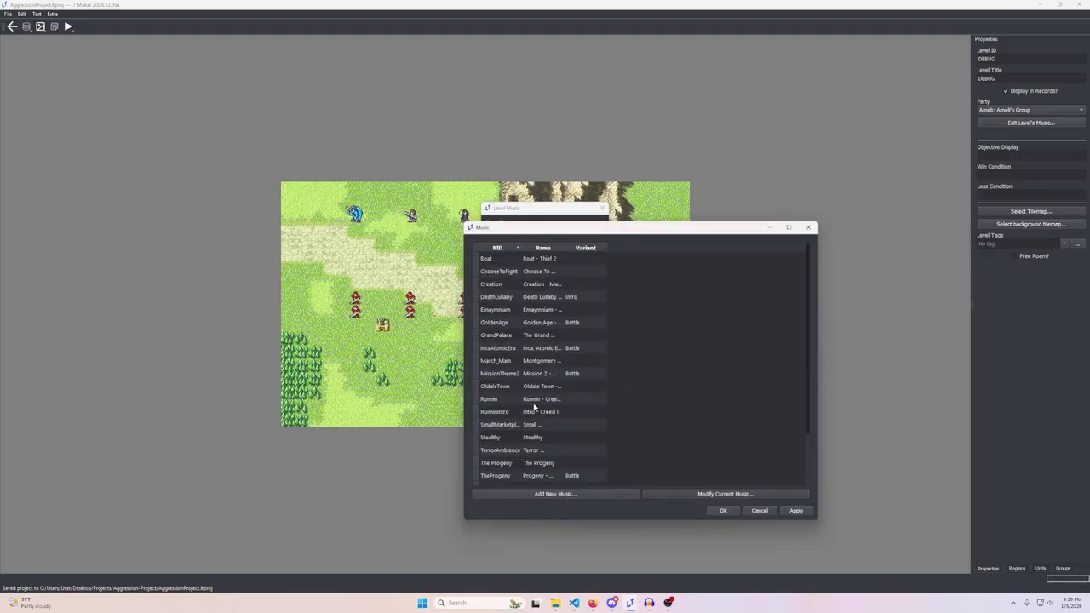
{"action": "left_click", "coordinate": [508, 424]}
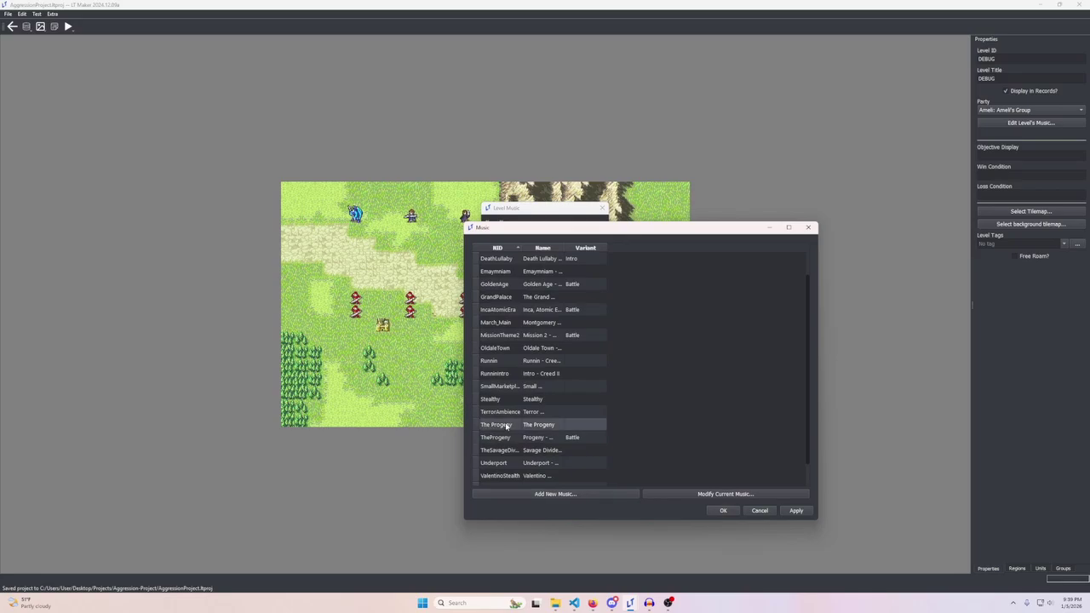
{"action": "left_click", "coordinate": [722, 511]}
{"action": "left_click", "coordinate": [601, 207]}
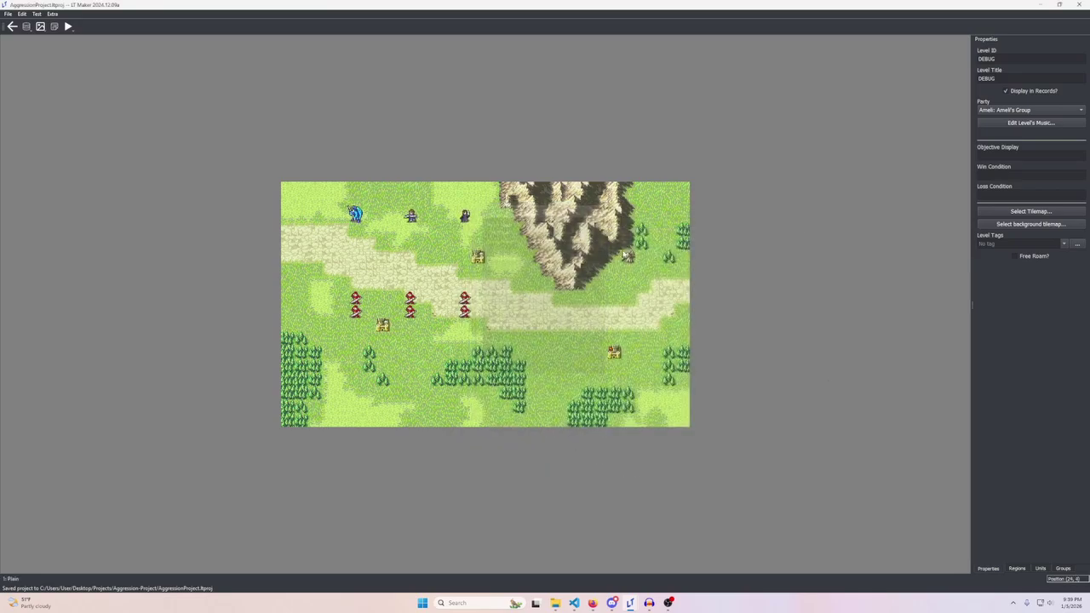
Step: Save the project and test-play the DEBUG level
{"action": "key", "text": "ctrl+s"}
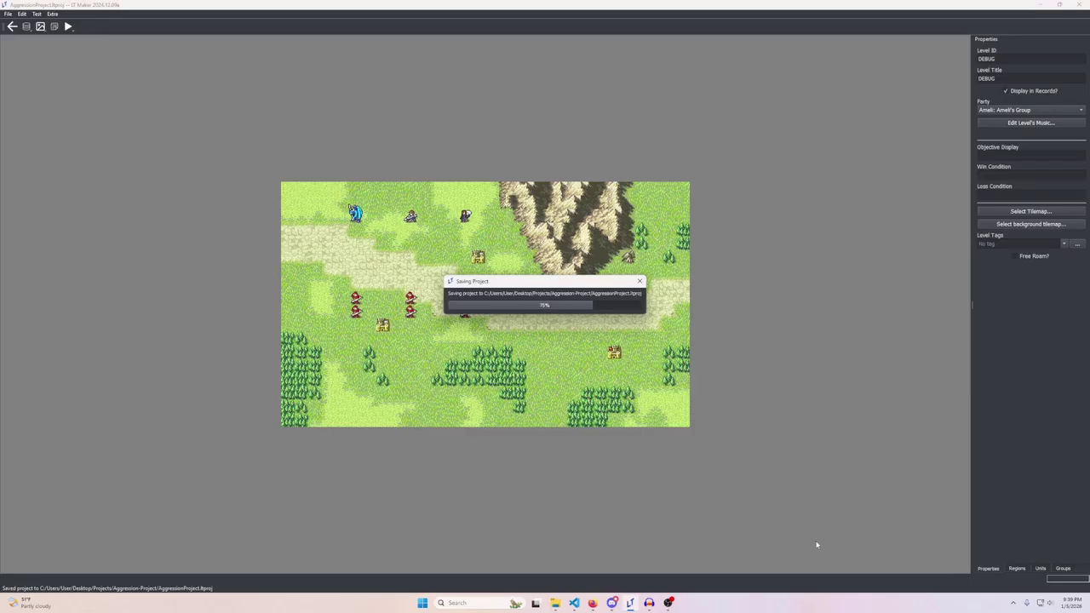
{"action": "key", "text": "Return"}
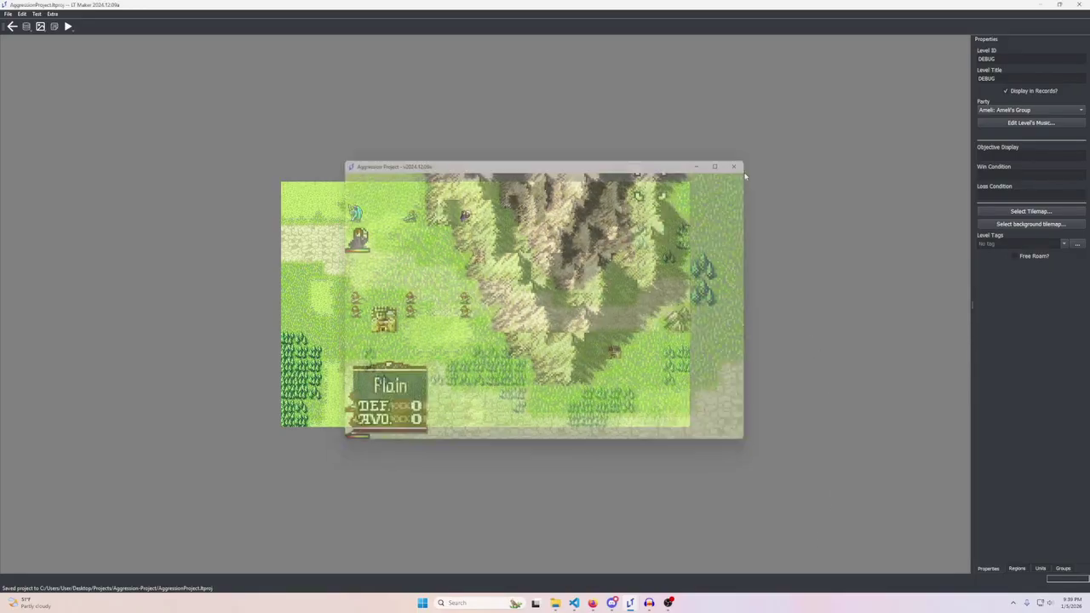
Step: Switch to Audacity, try the Ogg export quality at 10 and back at 1, and close the export settings without exporting
{"action": "key", "text": "alt+Tab"}
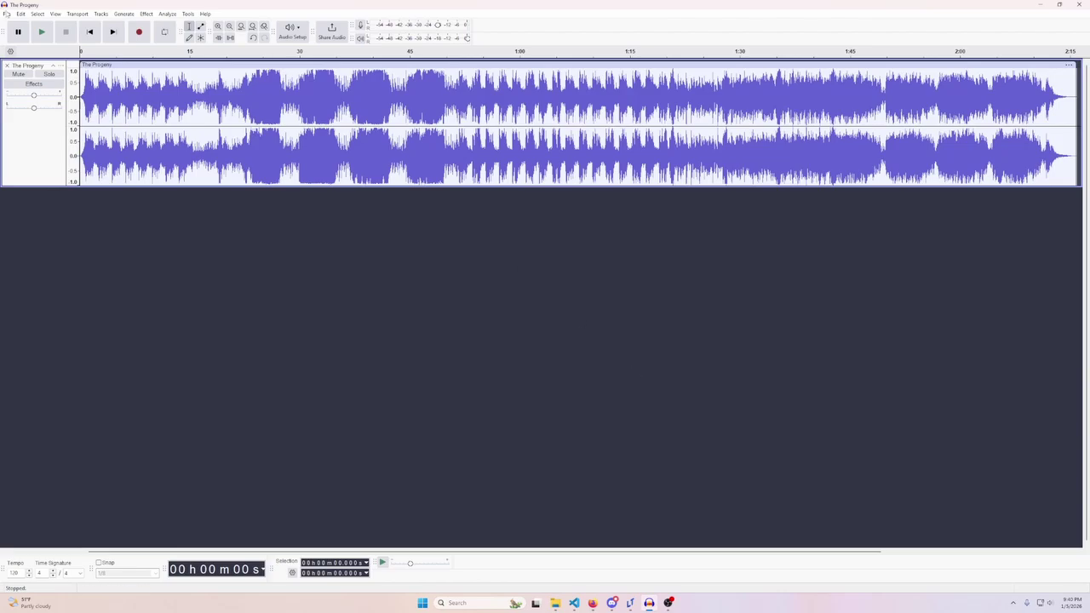
{"action": "left_click", "coordinate": [6, 13]}
{"action": "left_click", "coordinate": [51, 97]}
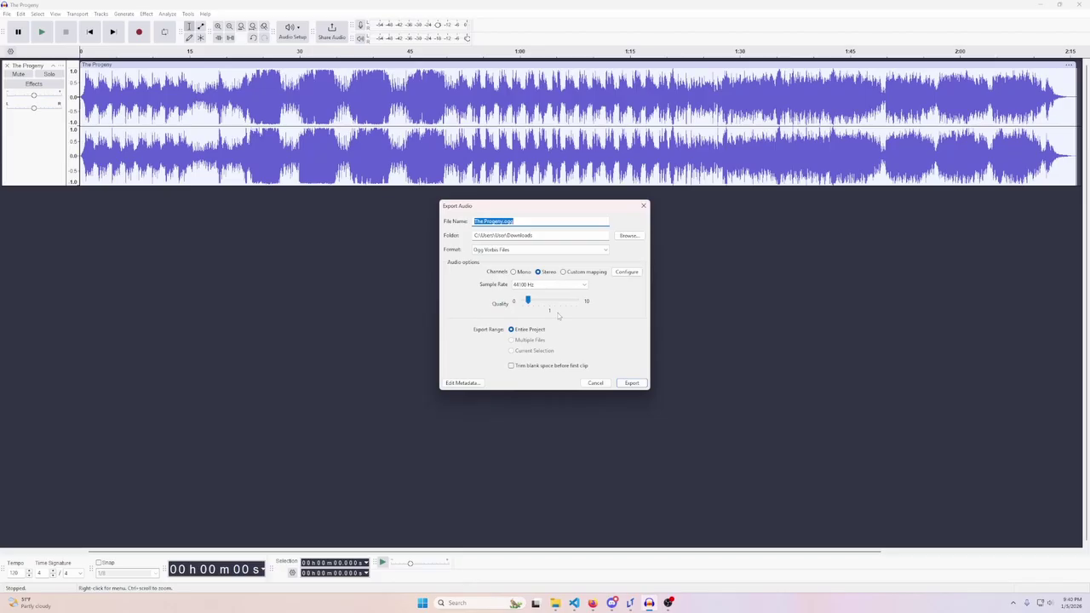
{"action": "left_click_drag", "start_coordinate": [528, 299], "coordinate": [576, 303]}
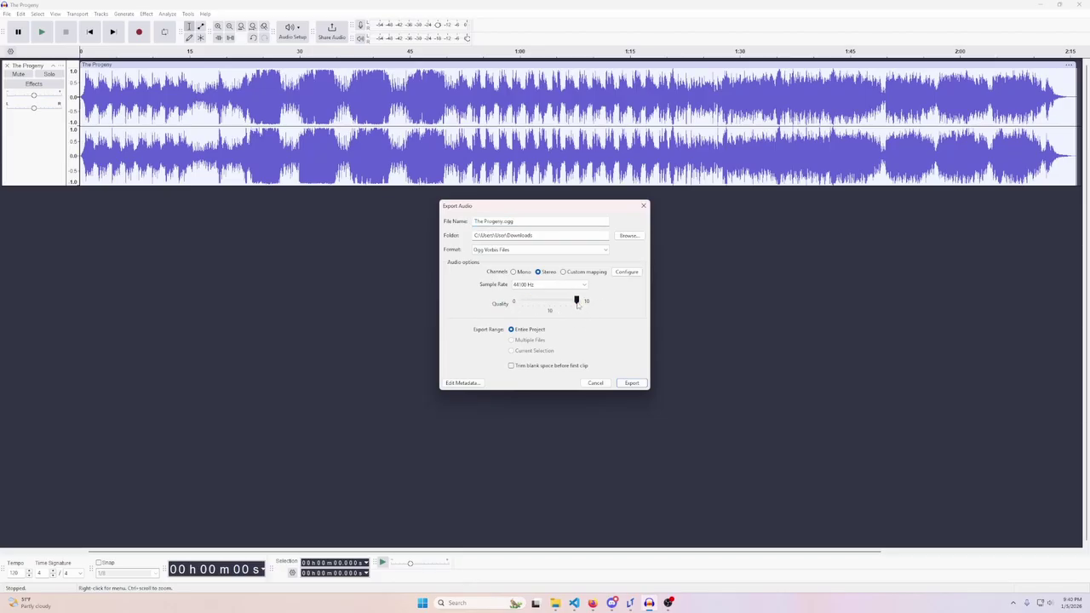
{"action": "left_click_drag", "start_coordinate": [576, 302], "coordinate": [527, 300]}
{"action": "left_click", "coordinate": [643, 206]}
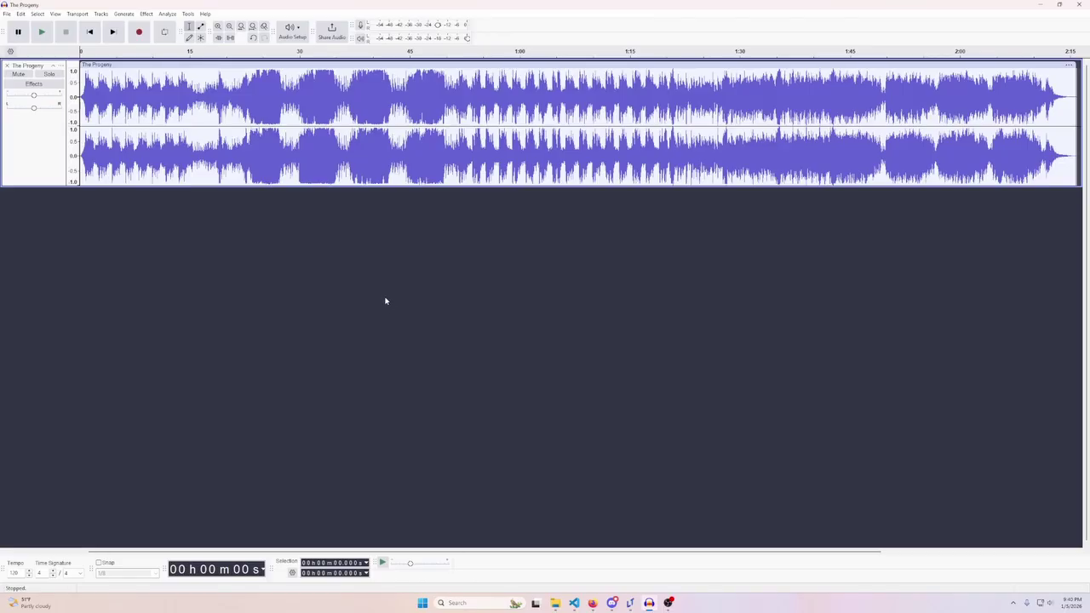
Step: Play the opening seconds of The Progeny, then listen to its ending from about 2:09
{"action": "key", "text": "space"}
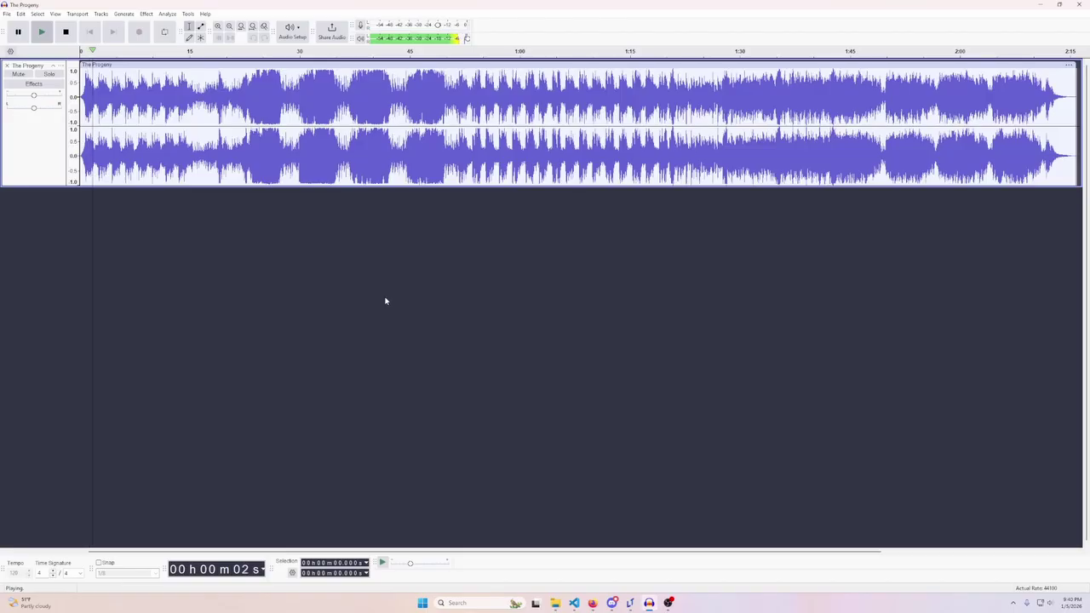
{"action": "key", "text": "space"}
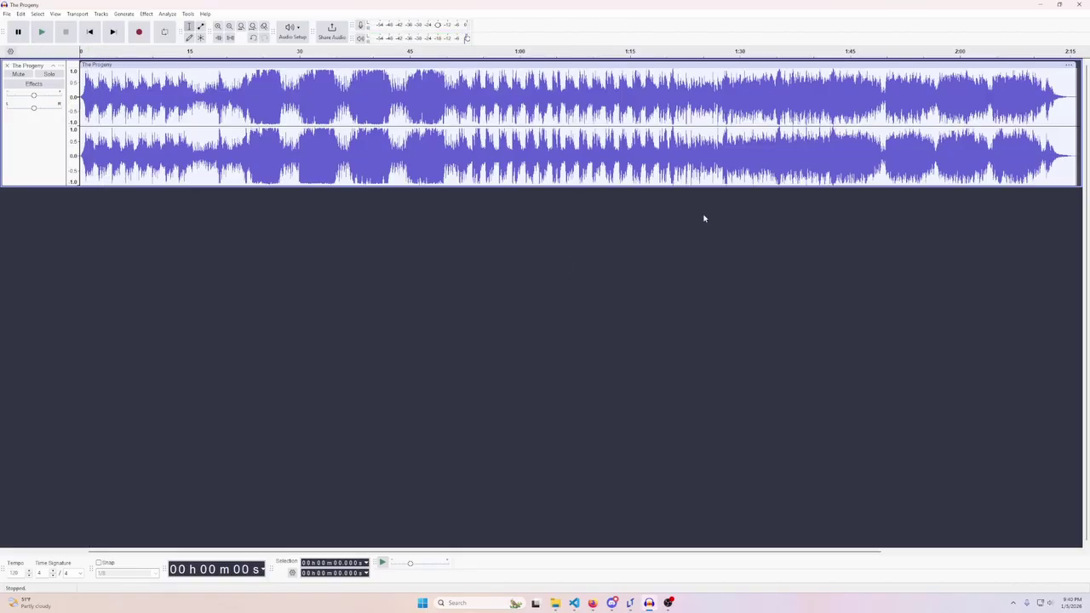
{"action": "left_click", "coordinate": [1028, 90]}
{"action": "key", "text": "space"}
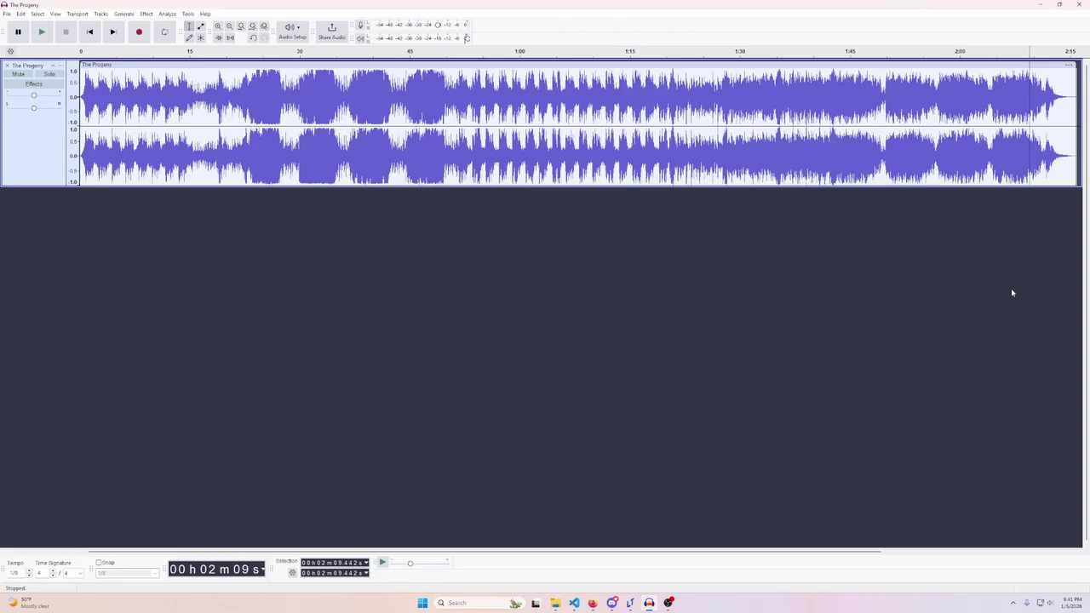
Step: Place the cursor at the very end of the track and enable looping on the timeline
{"action": "left_click", "coordinate": [1074, 104]}
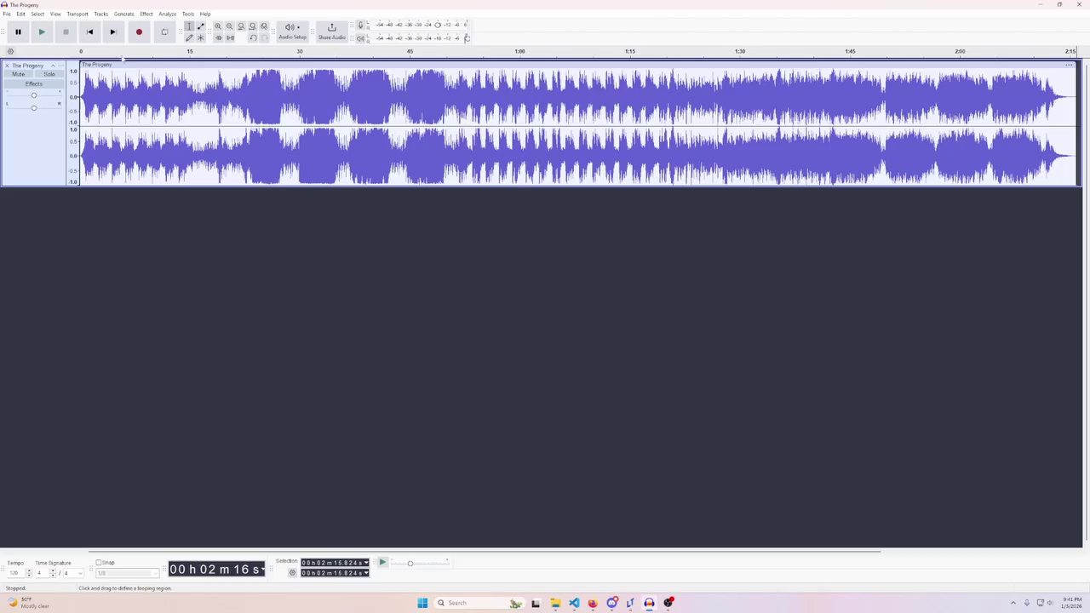
{"action": "right_click", "coordinate": [100, 52]}
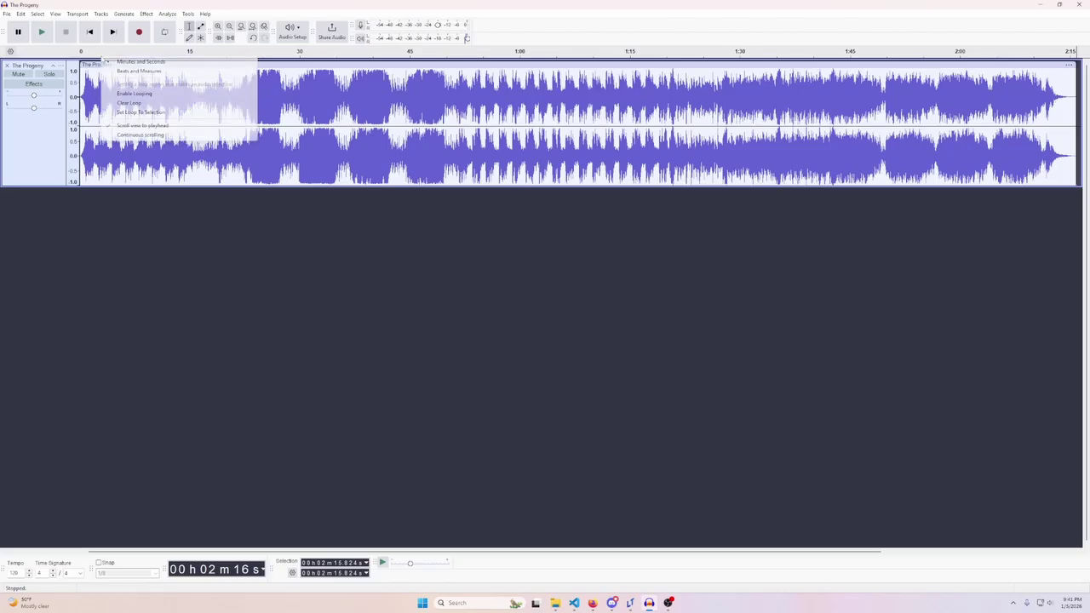
{"action": "left_click", "coordinate": [142, 96]}
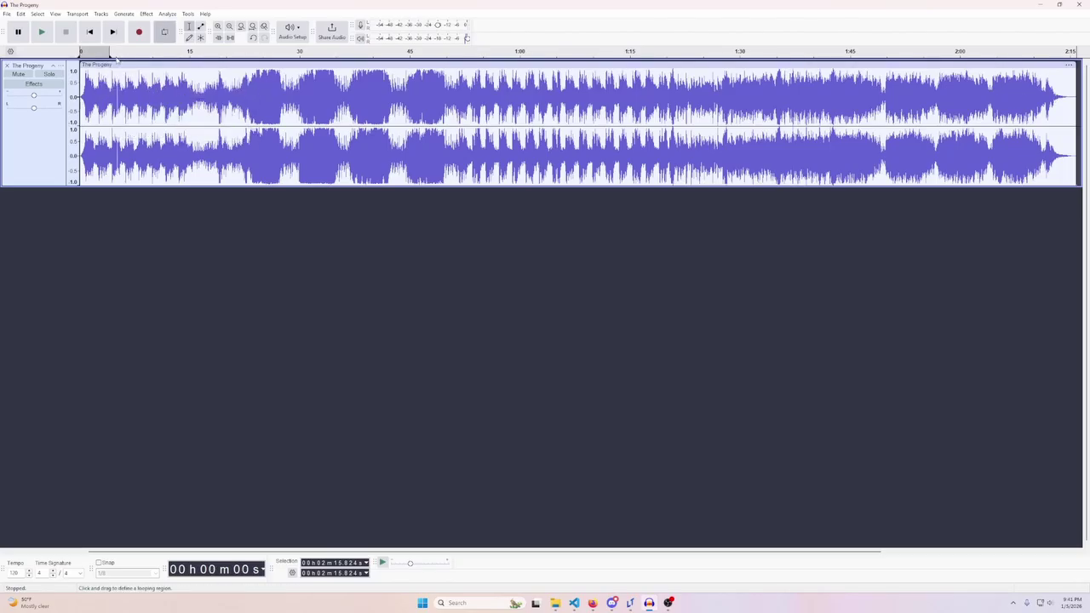
Step: Stretch the loop region over the whole track and listen to the loop transition from about 2:12
{"action": "left_click_drag", "start_coordinate": [123, 53], "coordinate": [1076, 52]}
{"action": "left_click", "coordinate": [1051, 98]}
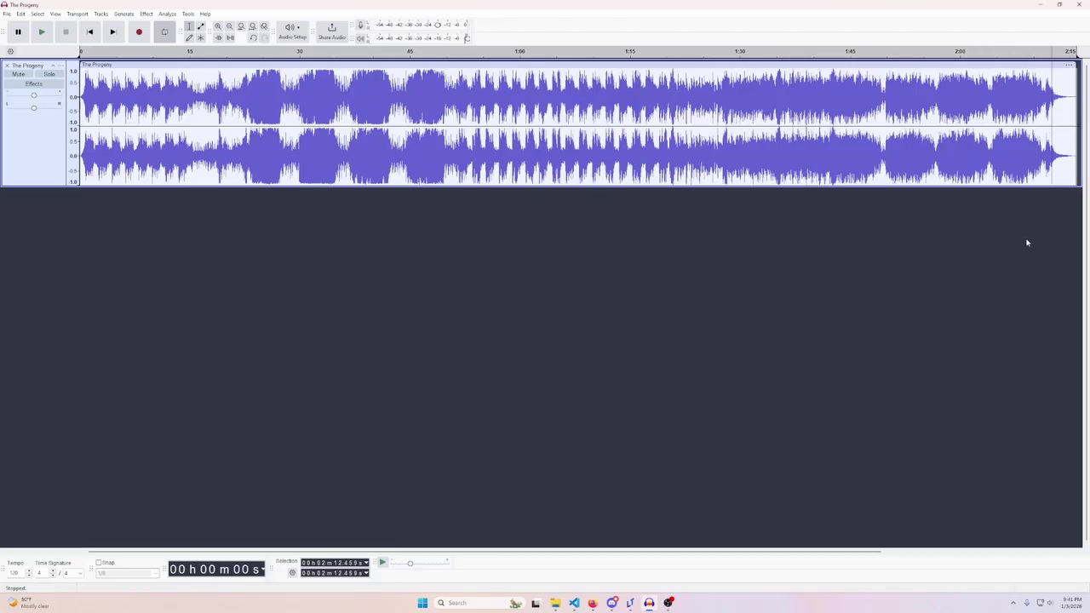
{"action": "key", "text": "space"}
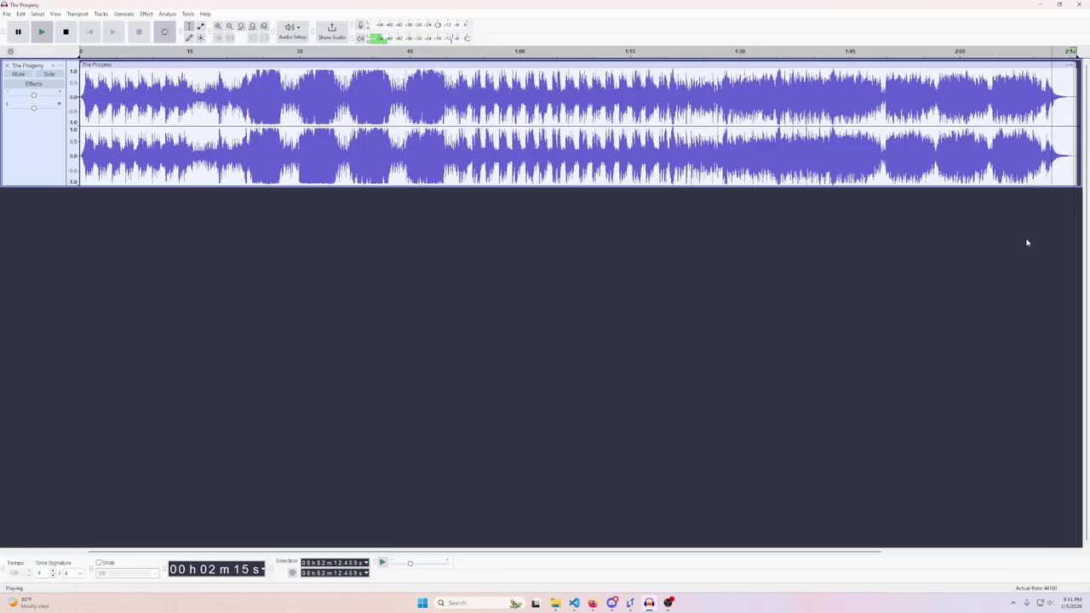
{"action": "key", "text": "space"}
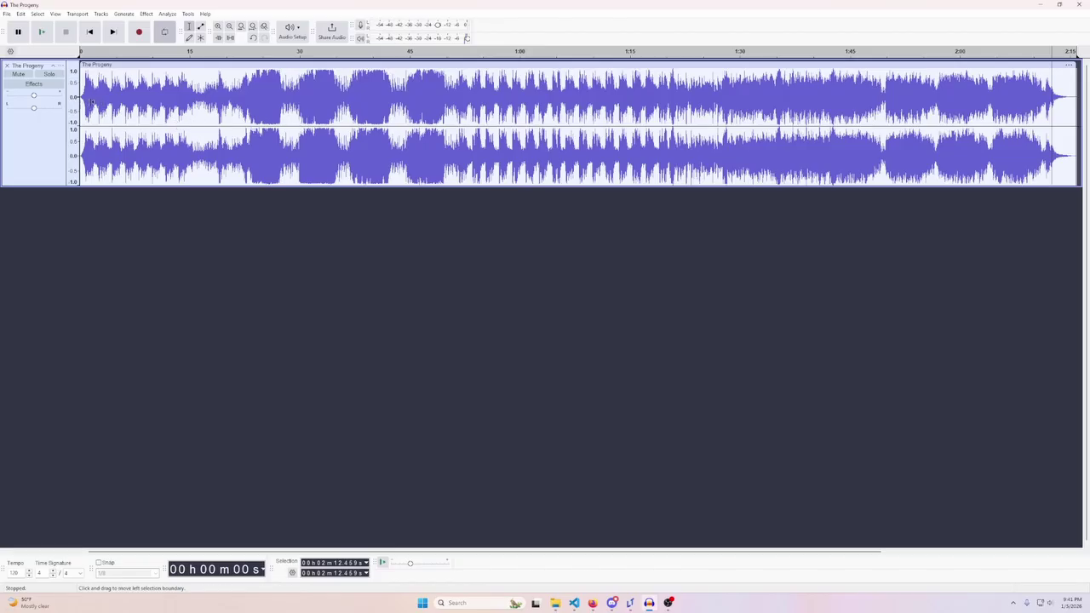
Step: Examine the quiet fade-in at the start of the track and play it from the beginning
{"action": "scroll", "coordinate": [89, 100], "scroll_direction": "up", "scroll_amount": 3}
{"action": "scroll", "coordinate": [92, 100], "scroll_direction": "up", "scroll_amount": 1}
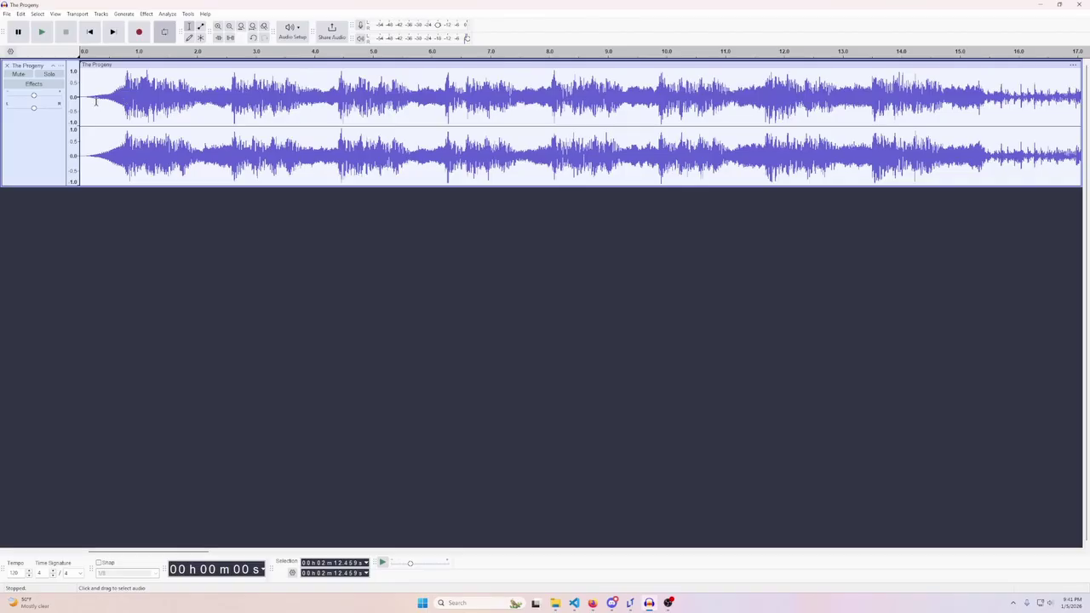
{"action": "left_click_drag", "start_coordinate": [125, 101], "coordinate": [94, 101]}
{"action": "left_click", "coordinate": [203, 116]}
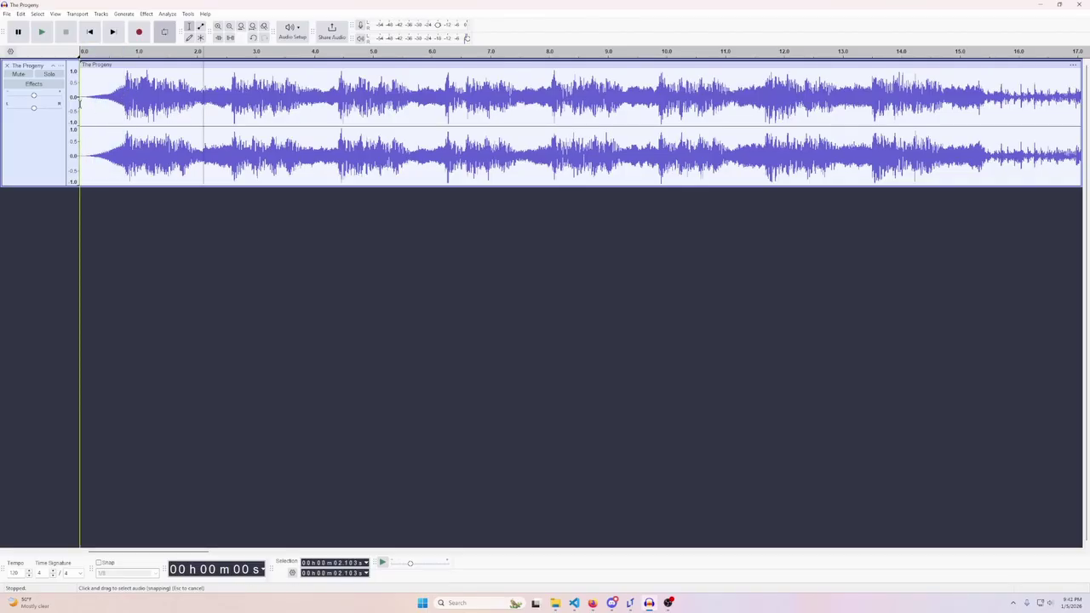
{"action": "left_click", "coordinate": [80, 104]}
{"action": "left_click_drag", "start_coordinate": [125, 100], "coordinate": [91, 102]}
{"action": "left_click", "coordinate": [100, 103]}
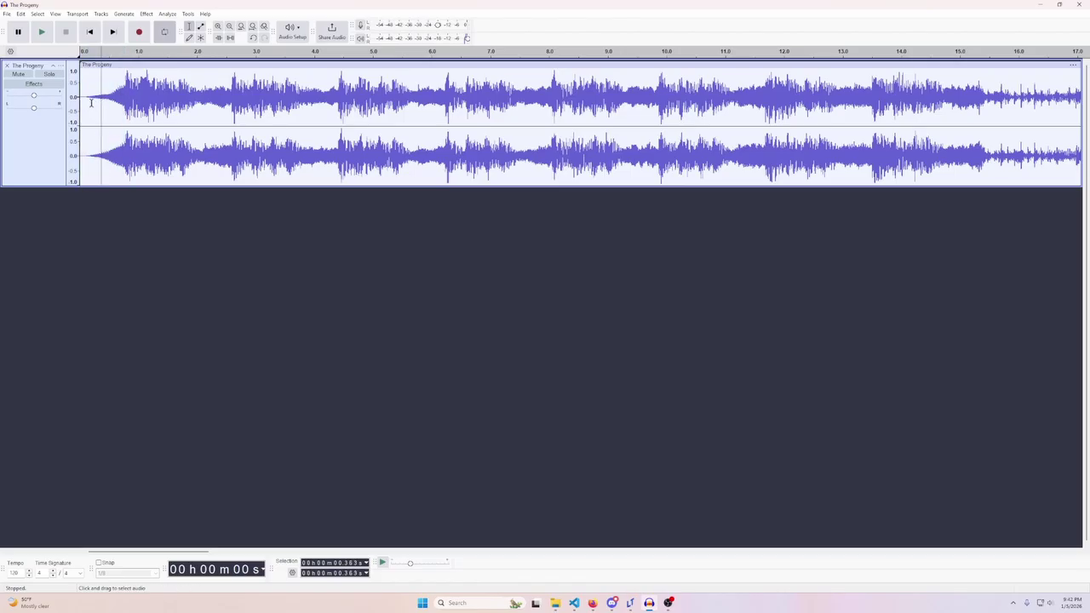
{"action": "left_click", "coordinate": [83, 98]}
{"action": "left_click", "coordinate": [82, 99]}
{"action": "key", "text": "space"}
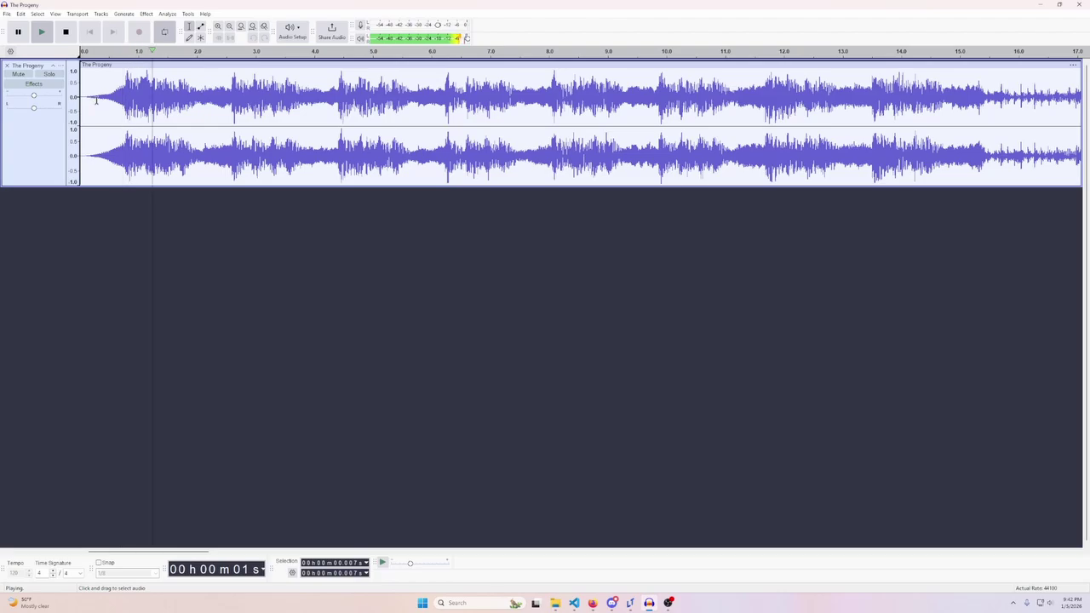
{"action": "key", "text": "space"}
Step: Delete the opening fade-in, about the first 0.78 s of the track, and play the new beginning
{"action": "left_click_drag", "start_coordinate": [125, 94], "coordinate": [80, 96]}
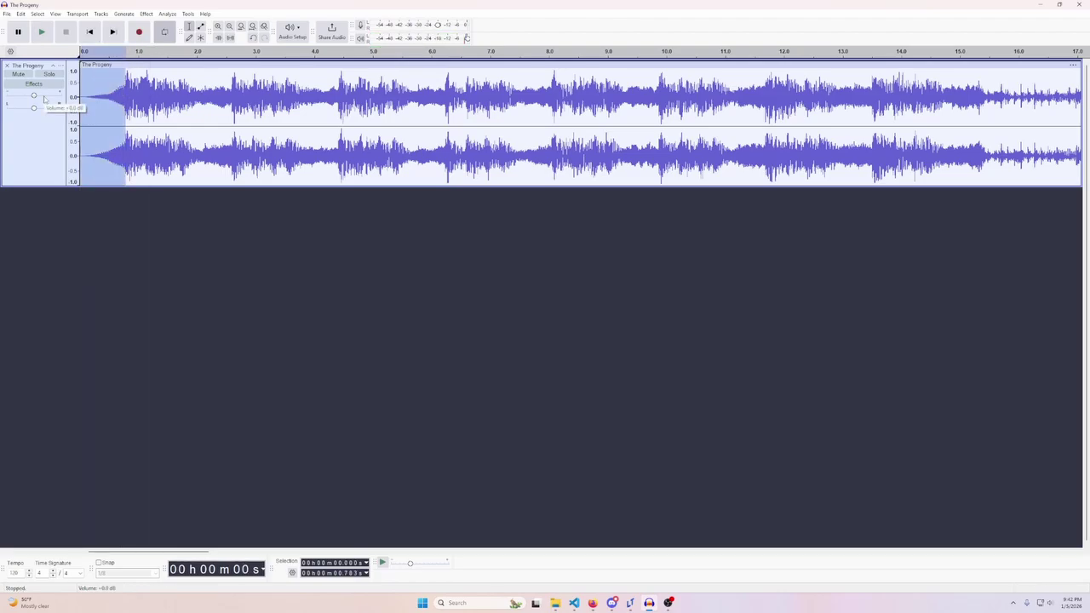
{"action": "key", "text": "Delete"}
{"action": "key", "text": "space"}
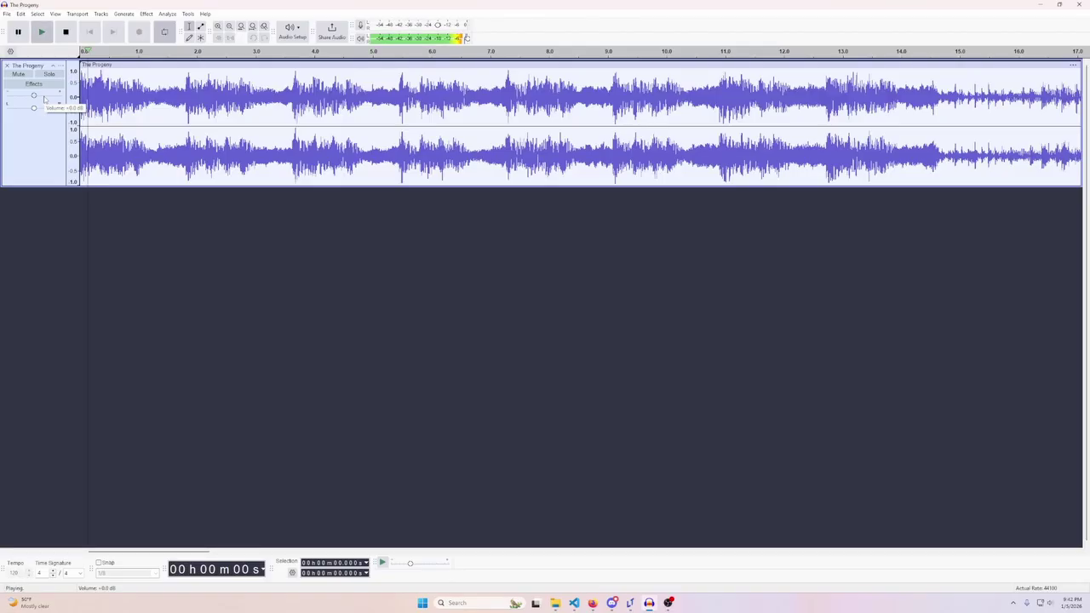
{"action": "key", "text": "space"}
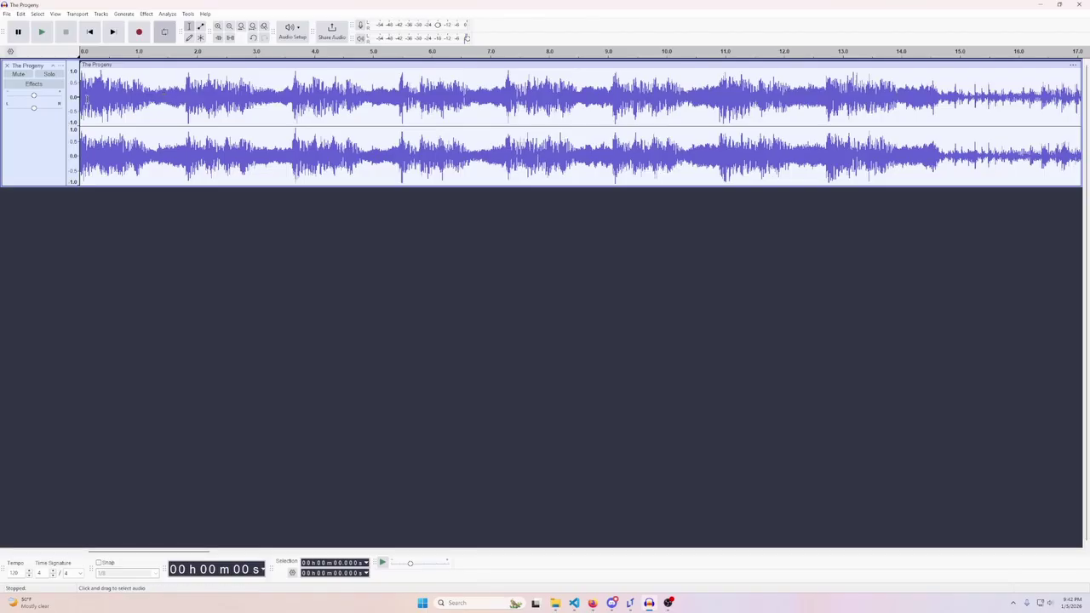
Step: Examine the end of the track and play it from about 2:10.6 to find where the fade-out starts
{"action": "scroll", "coordinate": [200, 111], "scroll_direction": "down", "scroll_amount": 4, "text": "ctrl"}
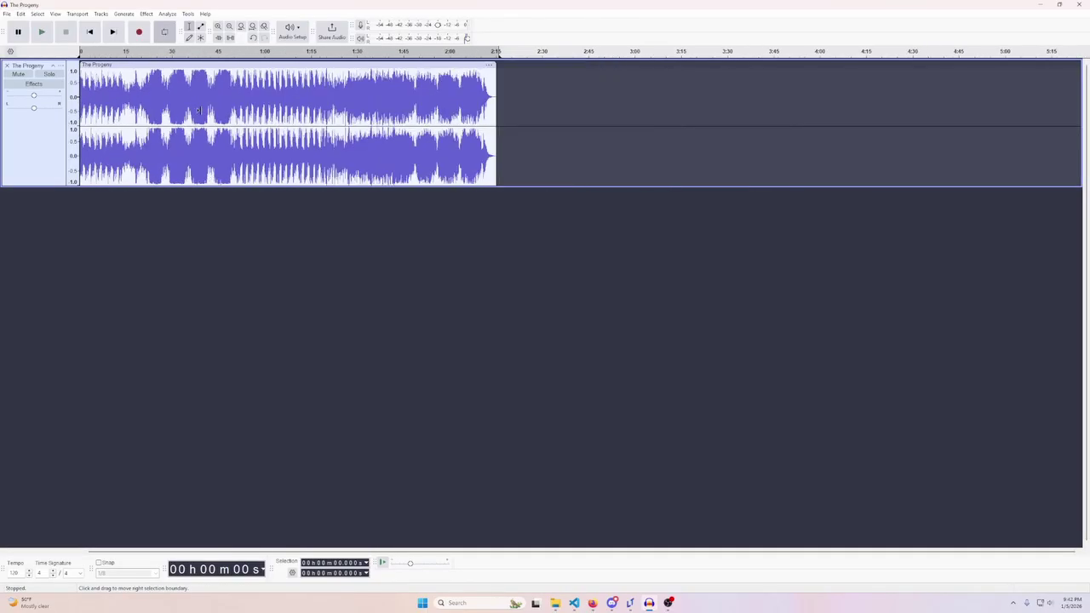
{"action": "scroll", "coordinate": [198, 110], "scroll_direction": "up", "scroll_amount": 1, "text": "ctrl"}
{"action": "scroll", "coordinate": [197, 111], "scroll_direction": "up", "scroll_amount": 1, "text": "ctrl"}
{"action": "scroll", "coordinate": [471, 103], "scroll_direction": "right", "scroll_amount": 6}
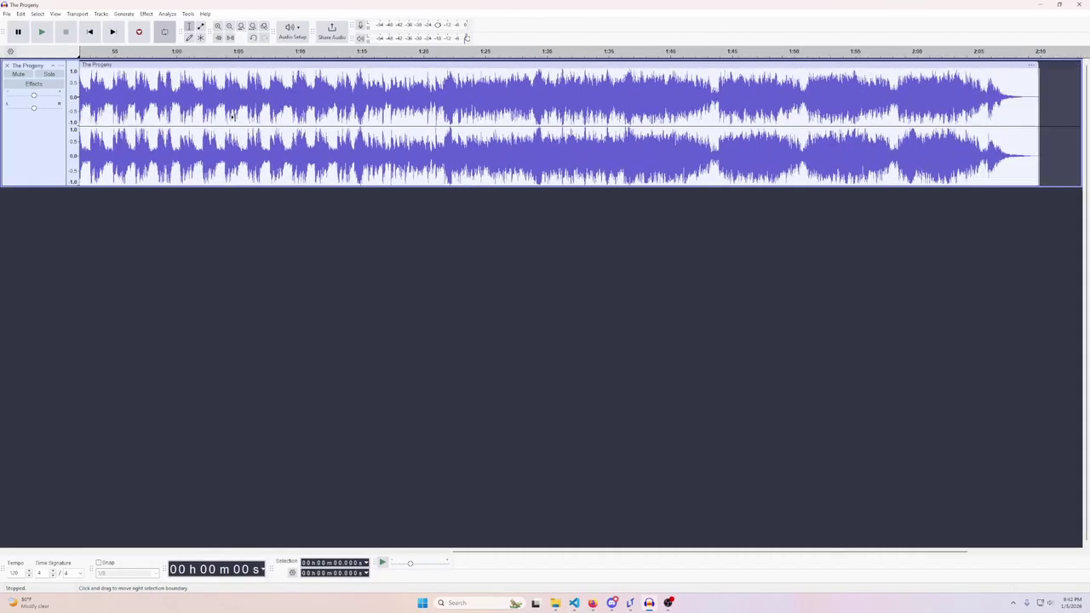
{"action": "left_click", "coordinate": [834, 95]}
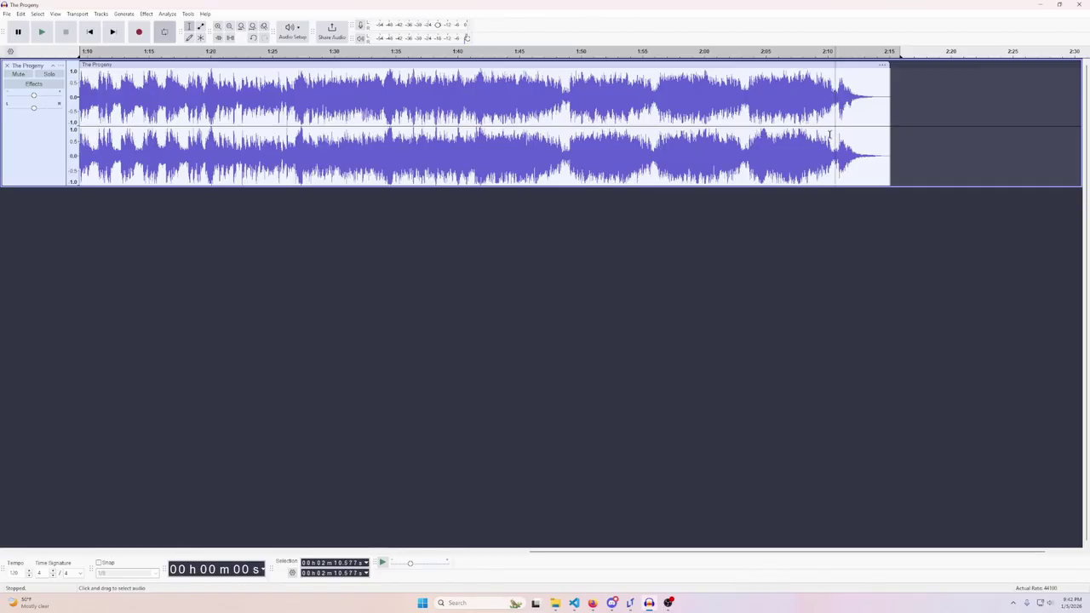
{"action": "key", "text": "space"}
{"action": "key", "text": "space"}
{"action": "scroll", "coordinate": [839, 104], "scroll_direction": "up", "scroll_amount": 3, "text": "ctrl"}
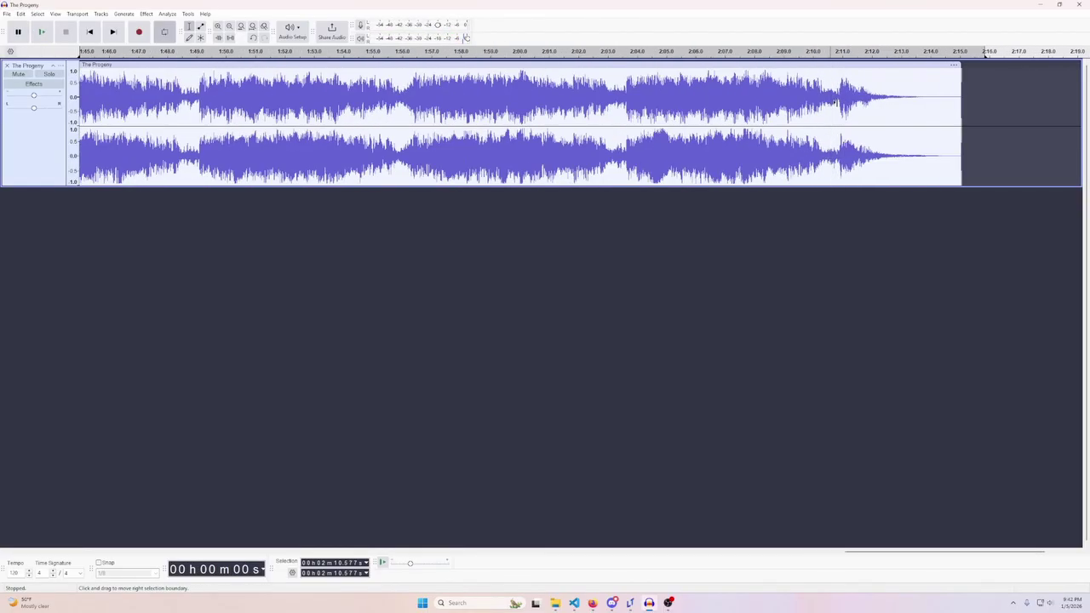
{"action": "scroll", "coordinate": [848, 137], "scroll_direction": "down", "scroll_amount": 2, "text": "ctrl"}
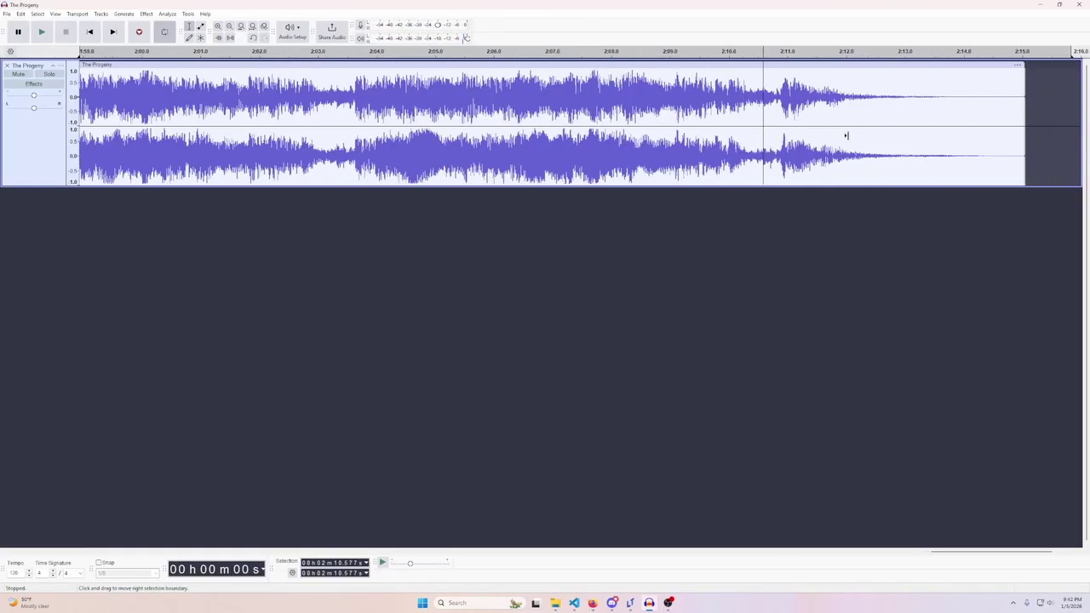
{"action": "key", "text": "space"}
{"action": "key", "text": "space"}
Step: Delete the closing fade-out from about 2:10.87 to the end of the track
{"action": "left_click", "coordinate": [781, 109]}
{"action": "left_click", "coordinate": [780, 112]}
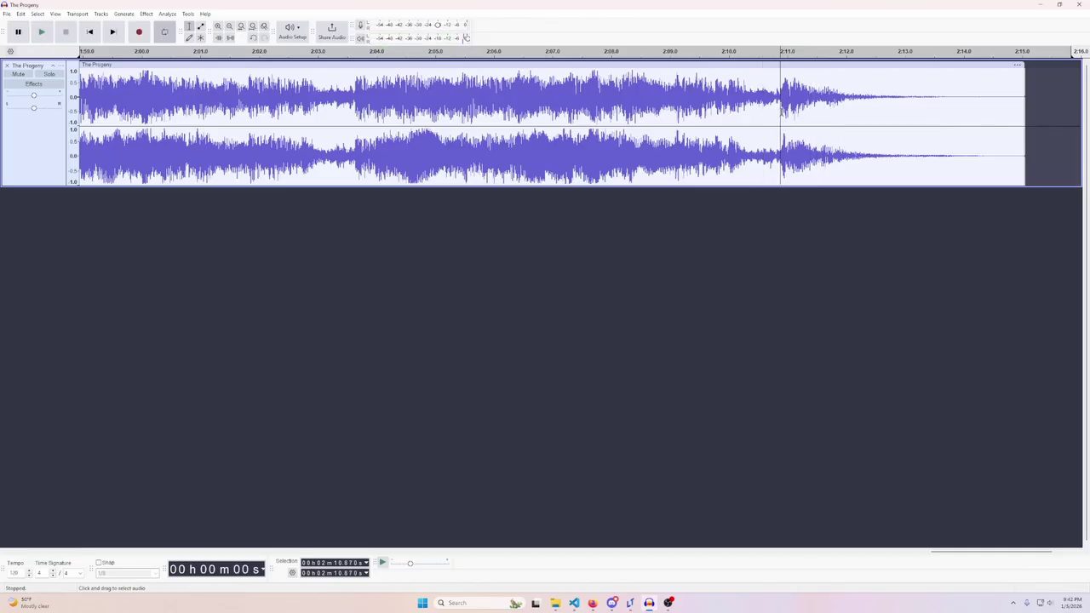
{"action": "left_click_drag", "start_coordinate": [781, 111], "coordinate": [1024, 128]}
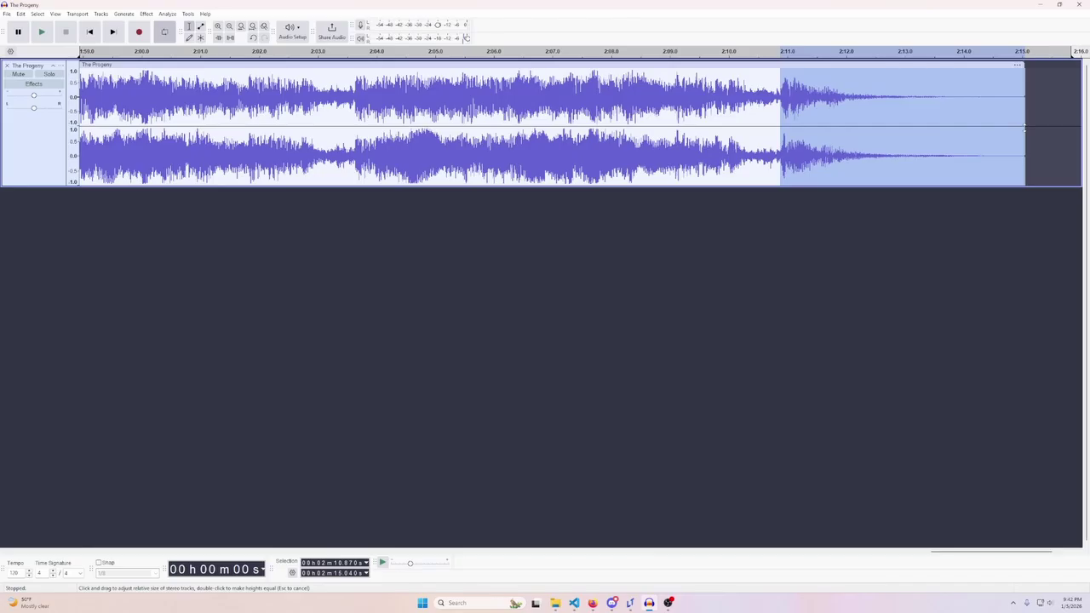
{"action": "key", "text": "Delete"}
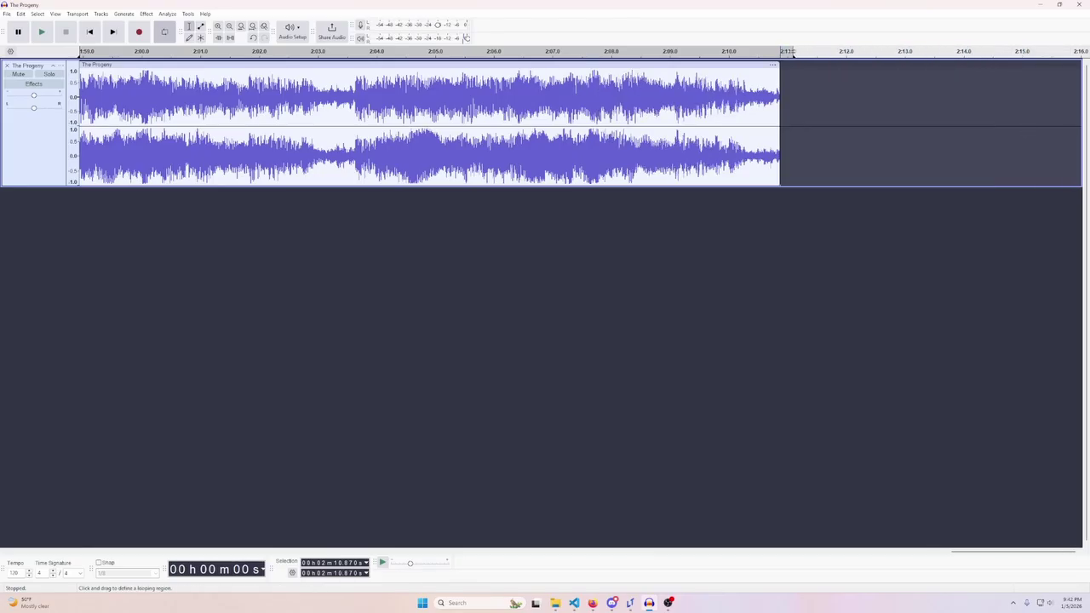
Step: Play the loop transition of the trimmed track from about 2:08 and again from about 2:10
{"action": "scroll", "coordinate": [664, 197], "scroll_direction": "down", "scroll_amount": 4}
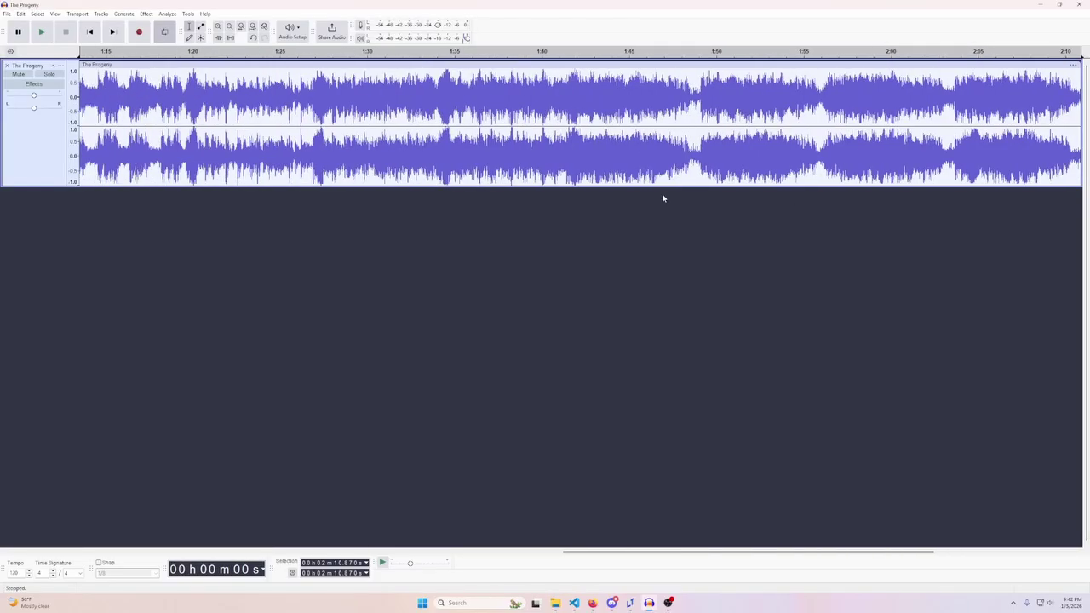
{"action": "left_click", "coordinate": [638, 90]}
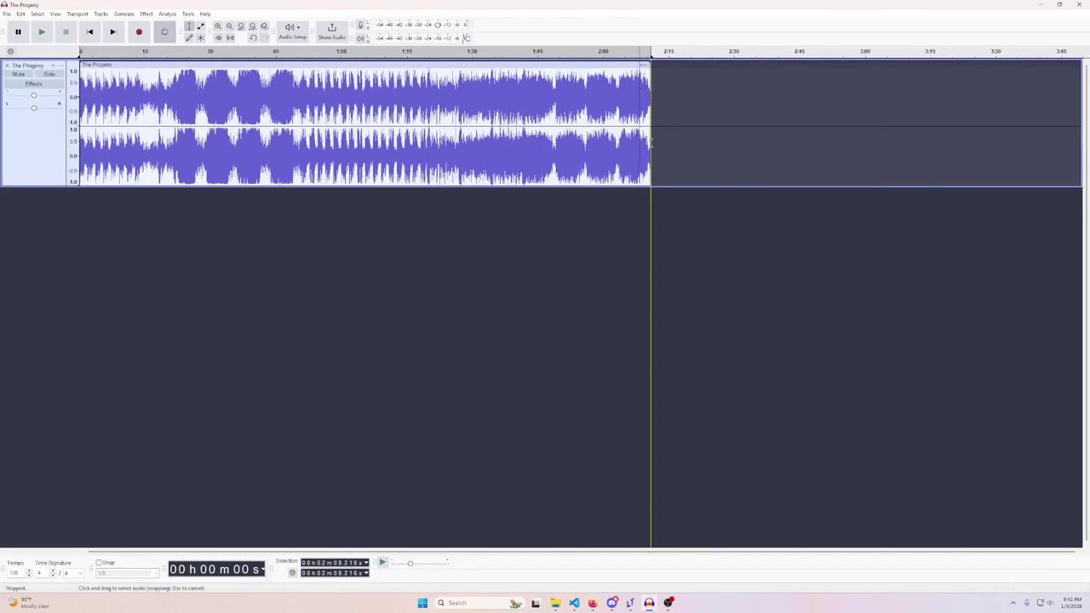
{"action": "key", "text": "space"}
{"action": "scroll", "coordinate": [651, 143], "scroll_direction": "up", "scroll_amount": 4, "text": "ctrl"}
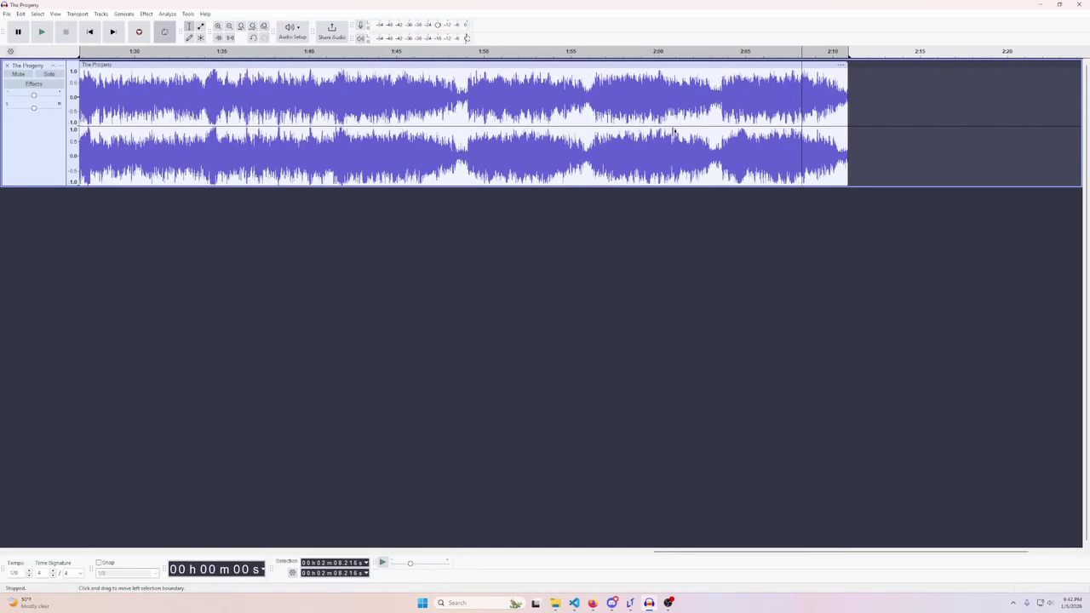
{"action": "scroll", "coordinate": [675, 137], "scroll_direction": "down", "scroll_amount": 4, "text": "ctrl"}
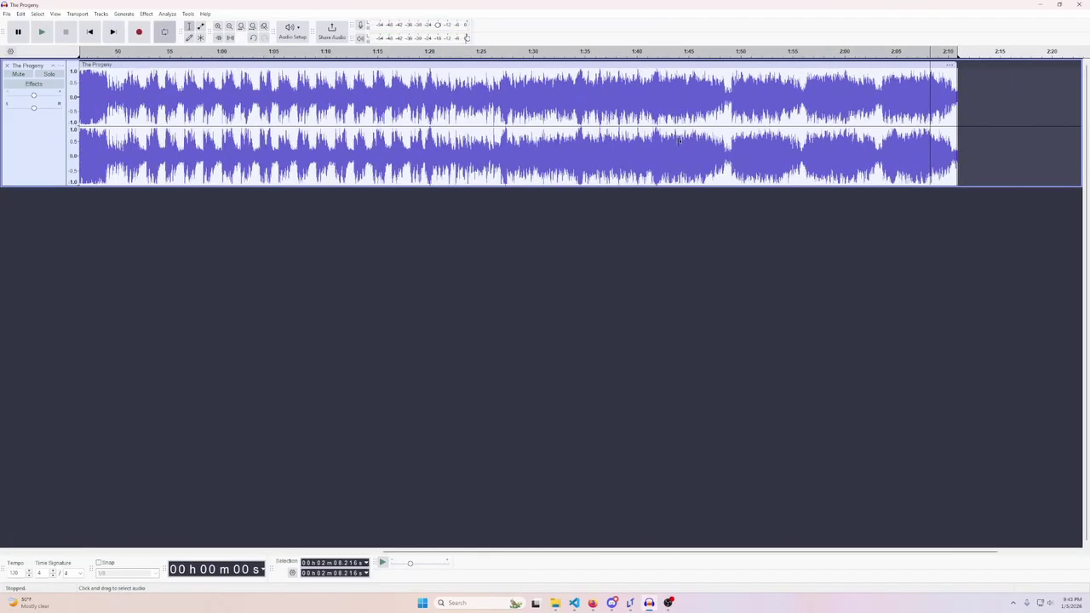
{"action": "scroll", "coordinate": [679, 141], "scroll_direction": "down", "scroll_amount": 1, "text": "ctrl"}
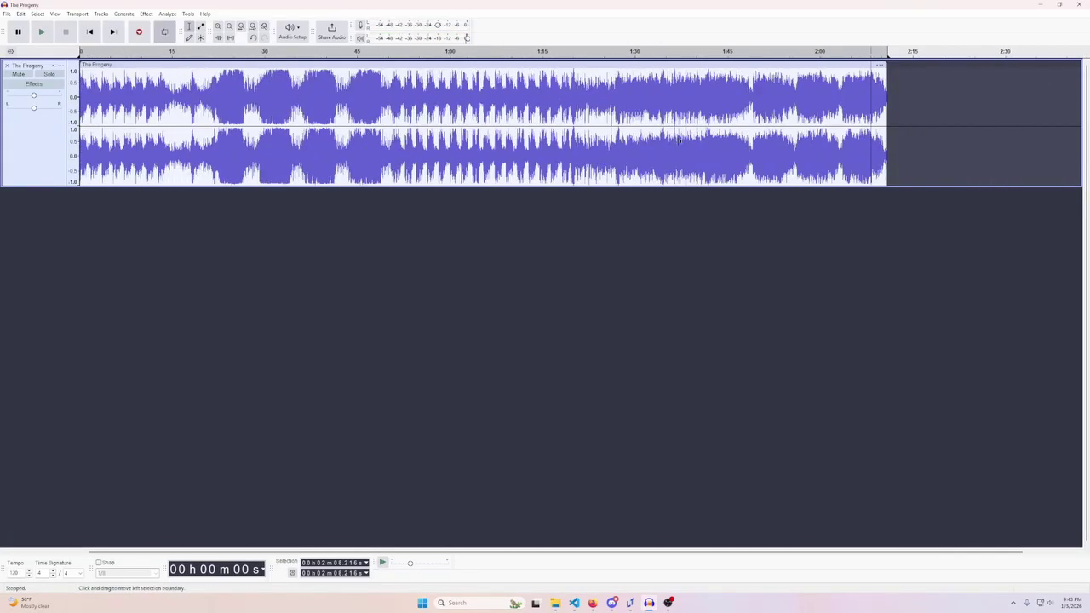
{"action": "left_click", "coordinate": [881, 91]}
{"action": "key", "text": "space"}
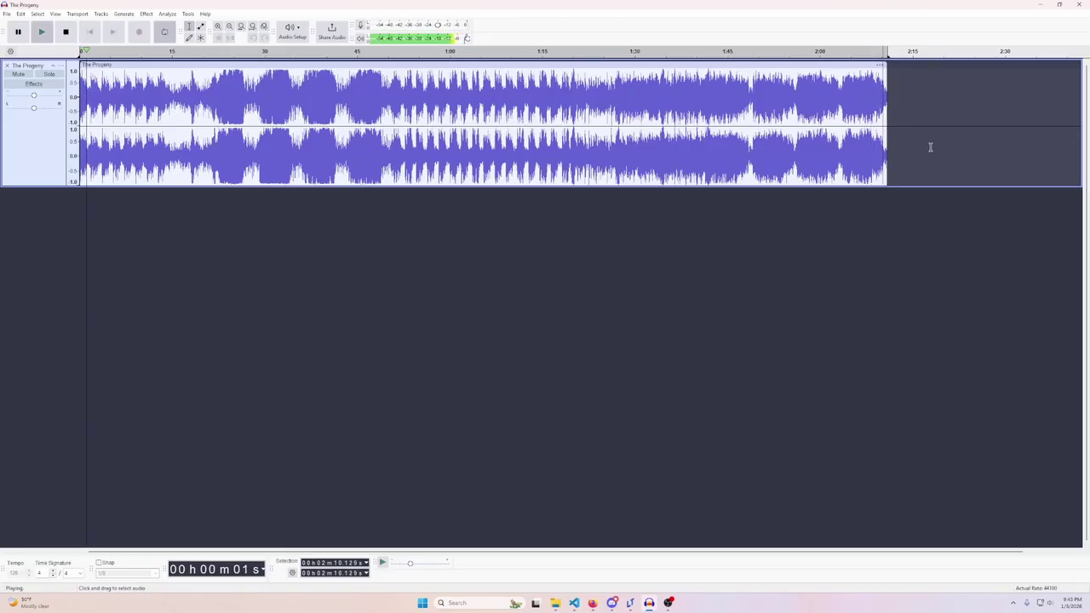
{"action": "key", "text": "space"}
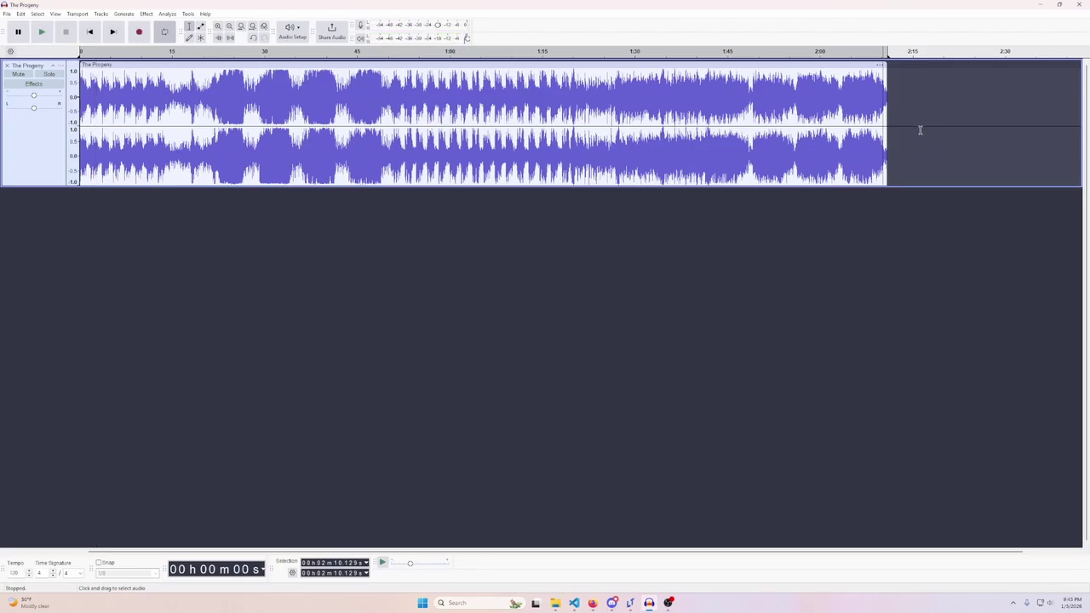
Step: Examine the waveform's last 0.1 s and the loud passage from about 0:23 to 0:30, leaving nothing selected
{"action": "scroll", "coordinate": [920, 108], "scroll_direction": "up", "scroll_amount": 4}
{"action": "scroll", "coordinate": [677, 103], "scroll_direction": "up", "scroll_amount": 2}
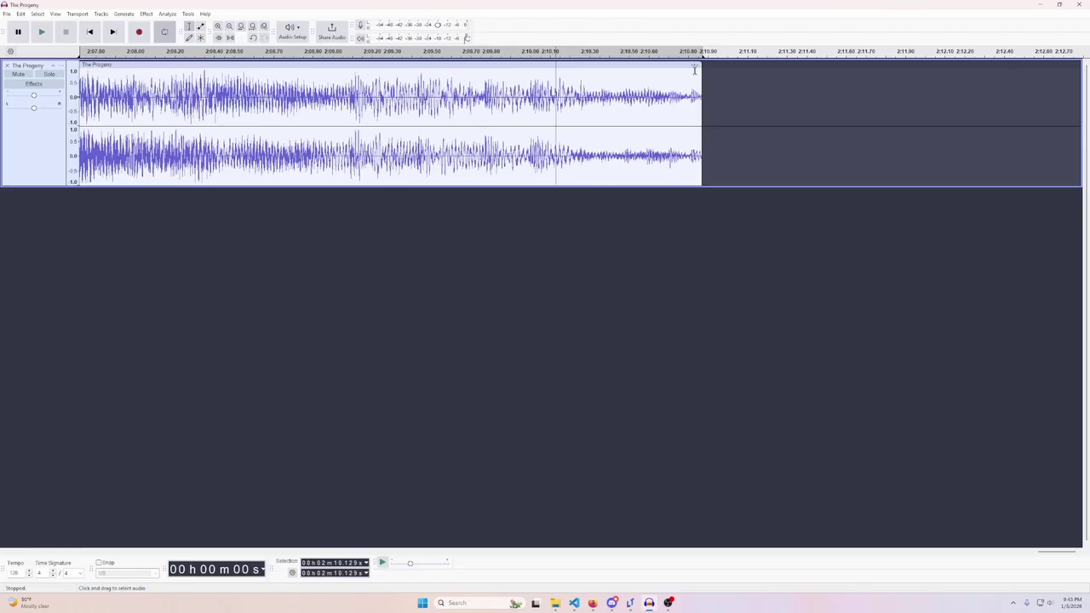
{"action": "left_click_drag", "start_coordinate": [682, 86], "coordinate": [700, 106]}
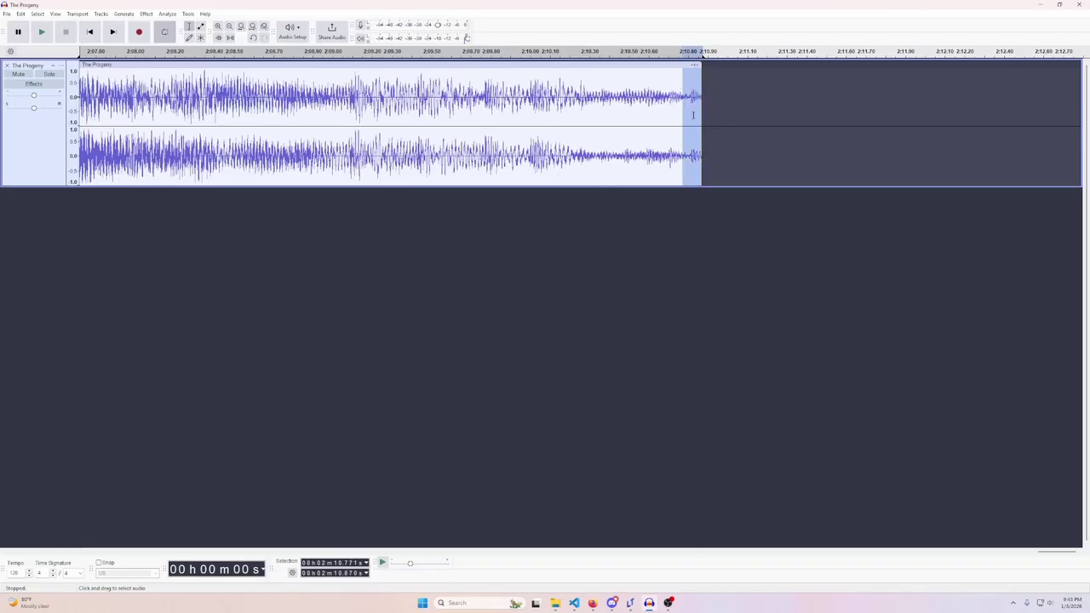
{"action": "scroll", "coordinate": [691, 143], "scroll_direction": "down", "scroll_amount": 2}
{"action": "left_click", "coordinate": [747, 146]}
{"action": "scroll", "coordinate": [744, 153], "scroll_direction": "down", "scroll_amount": 1}
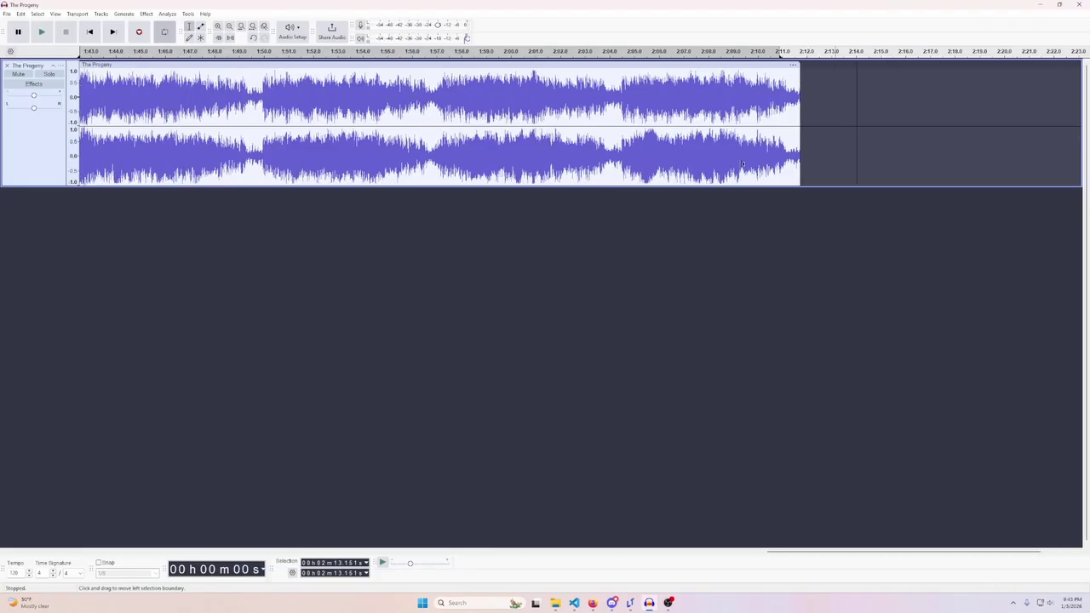
{"action": "scroll", "coordinate": [742, 163], "scroll_direction": "down", "scroll_amount": 1}
{"action": "scroll", "coordinate": [745, 166], "scroll_direction": "down", "scroll_amount": 1}
{"action": "scroll", "coordinate": [749, 170], "scroll_direction": "down", "scroll_amount": 1}
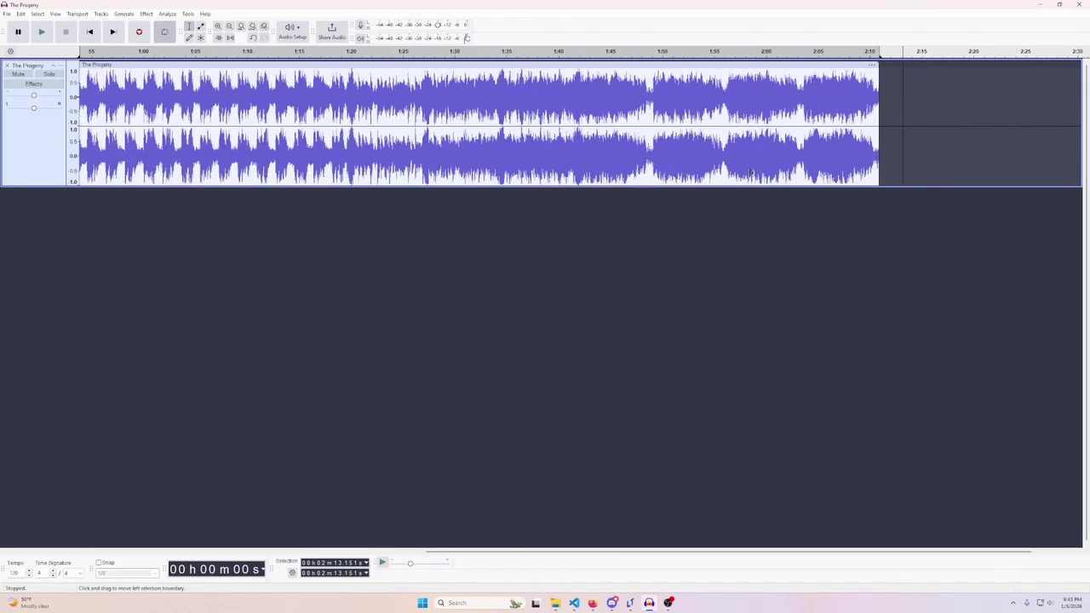
{"action": "scroll", "coordinate": [751, 173], "scroll_direction": "down", "scroll_amount": 4}
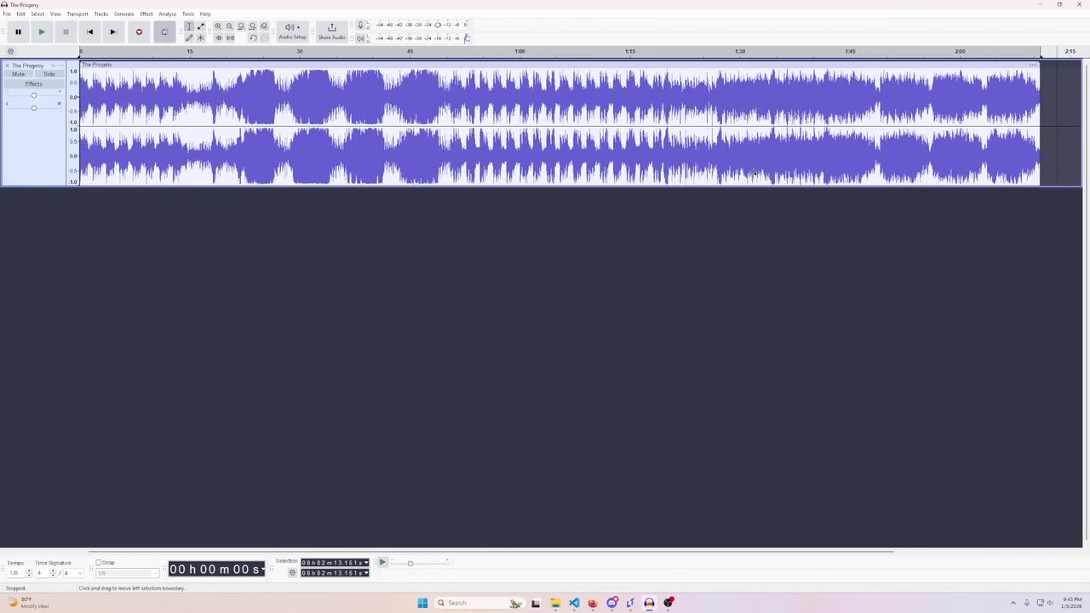
{"action": "scroll", "coordinate": [749, 173], "scroll_direction": "down", "scroll_amount": 1}
{"action": "scroll", "coordinate": [511, 180], "scroll_direction": "up", "scroll_amount": 2}
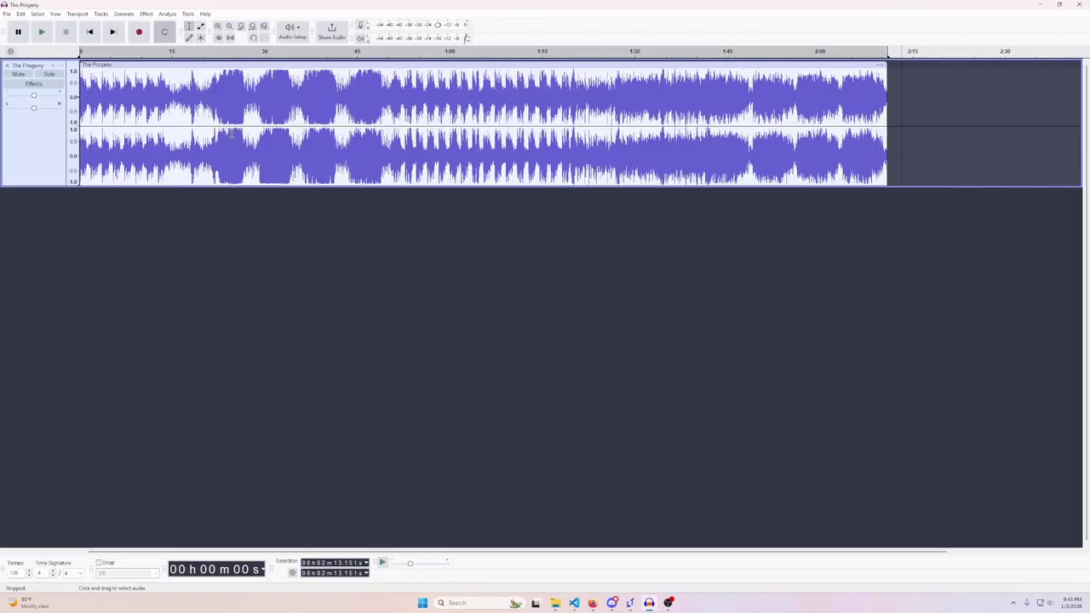
{"action": "left_click_drag", "start_coordinate": [222, 128], "coordinate": [264, 94]}
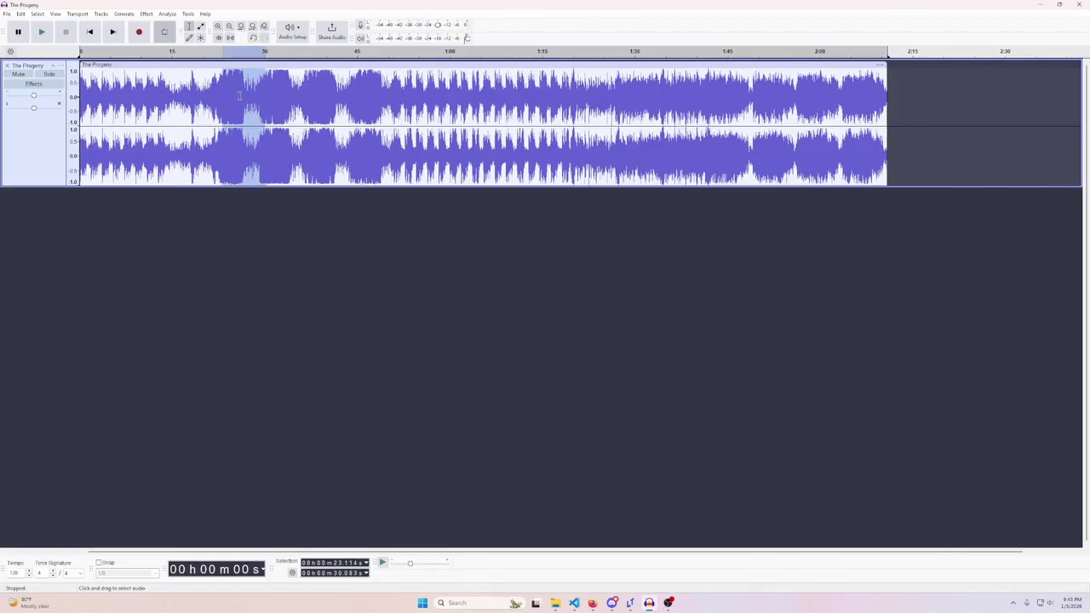
{"action": "left_click", "coordinate": [172, 106]}
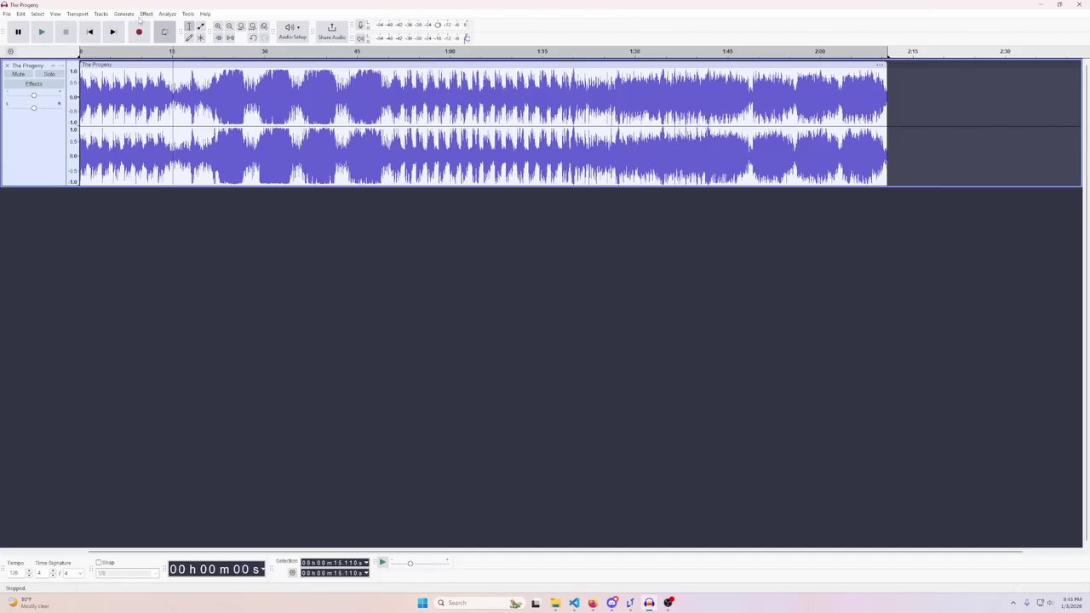
Step: Lower the volume of the whole track slightly with the Amplify effect
{"action": "left_click", "coordinate": [328, 170]}
{"action": "key", "text": "ctrl+a"}
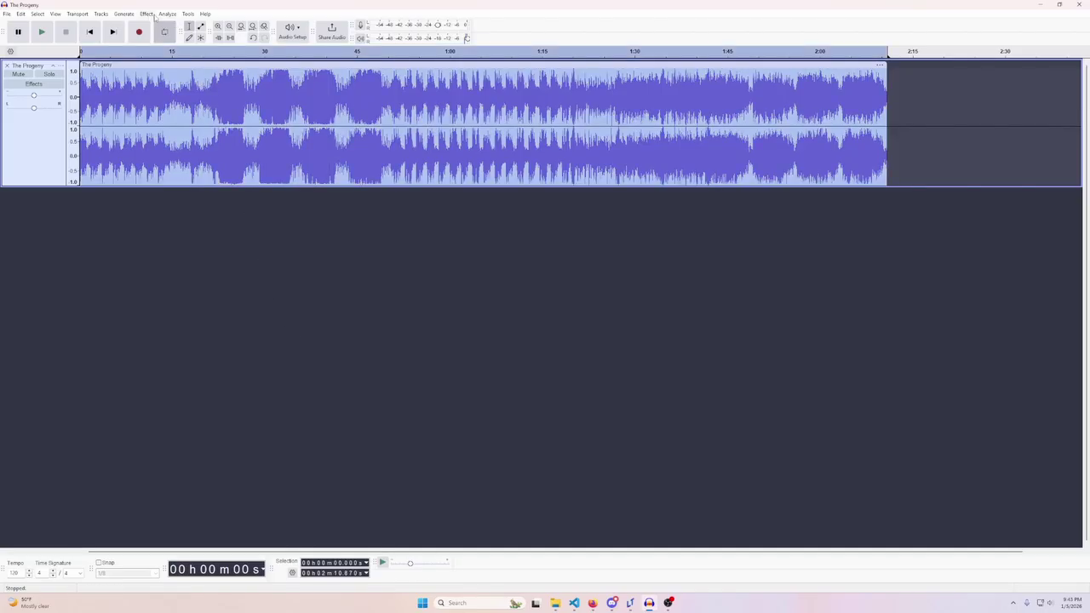
{"action": "left_click", "coordinate": [147, 13]}
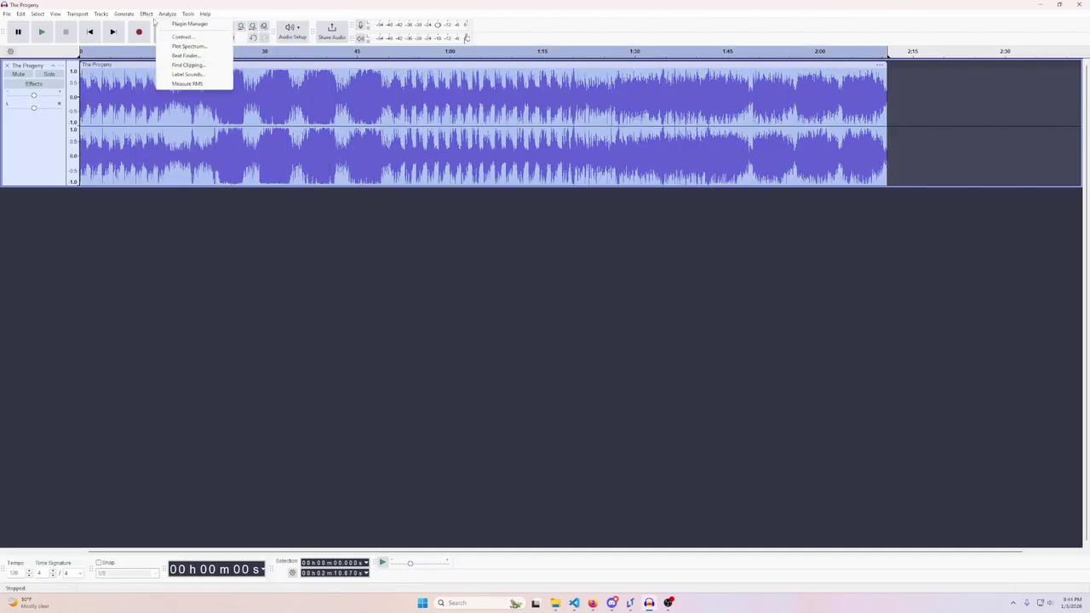
{"action": "mouse_move", "coordinate": [181, 82]}
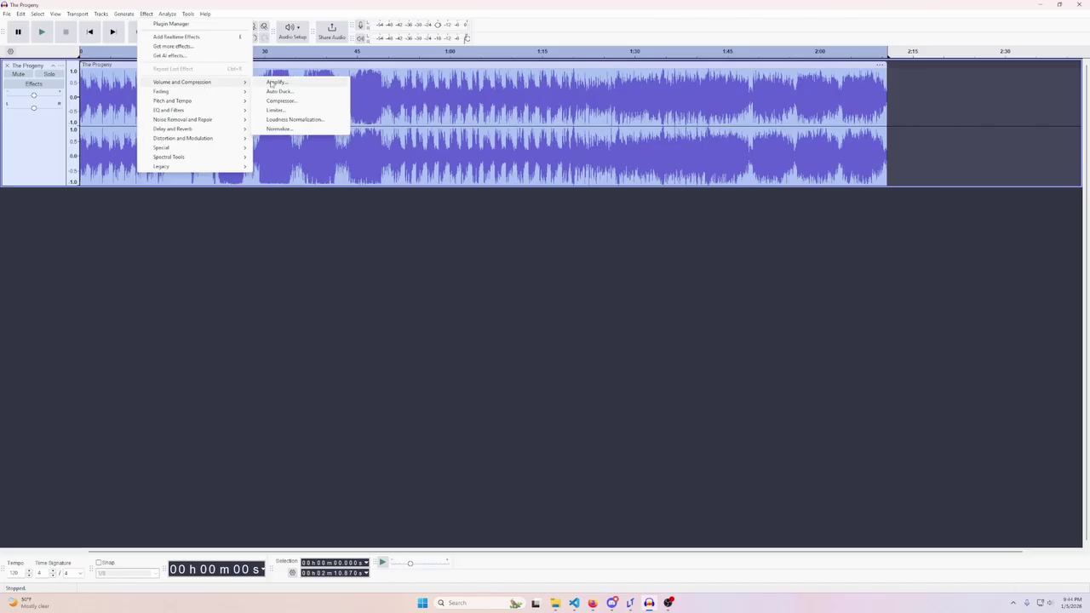
{"action": "left_click", "coordinate": [277, 83]}
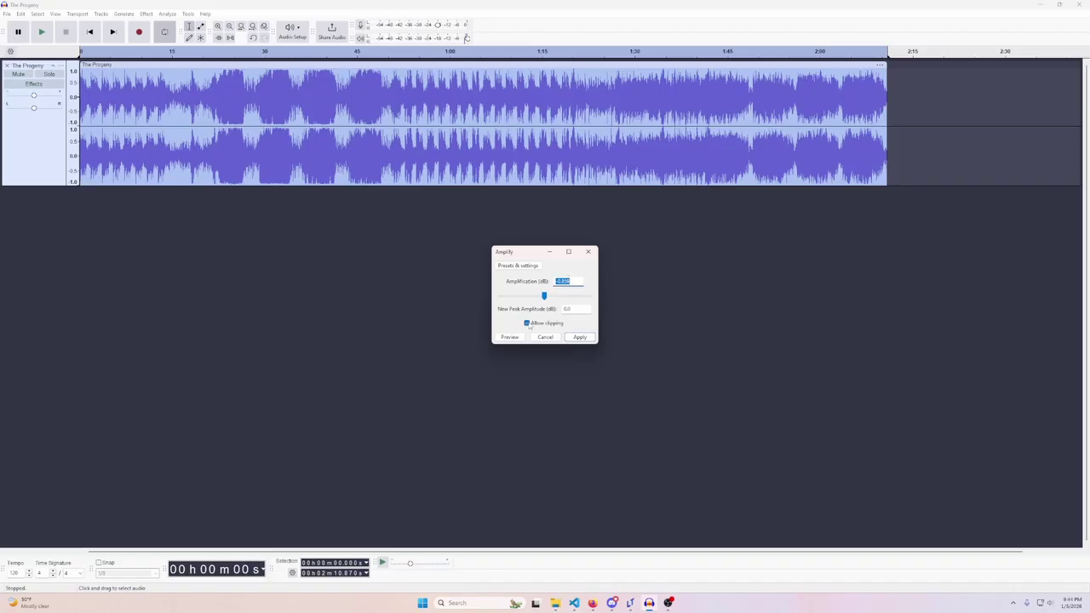
{"action": "left_click", "coordinate": [535, 324]}
{"action": "mouse_move", "coordinate": [545, 297]}
{"action": "left_mouse_down"}
{"action": "mouse_move", "coordinate": [536, 298]}
{"action": "mouse_move", "coordinate": [545, 302]}
{"action": "left_mouse_up"}
{"action": "left_click", "coordinate": [528, 324]}
{"action": "left_click_drag", "start_coordinate": [544, 299], "coordinate": [542, 300]}
{"action": "left_click", "coordinate": [580, 337]}
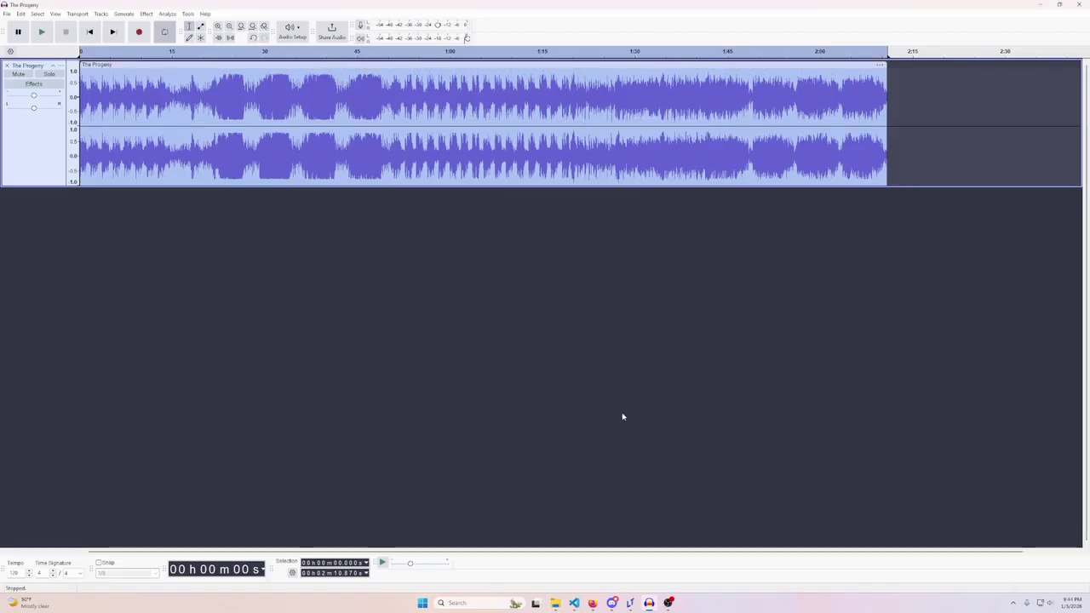
Step: Play the quieter track from about 0:13.6 to check its volume, then stop playback
{"action": "left_click", "coordinate": [289, 80]}
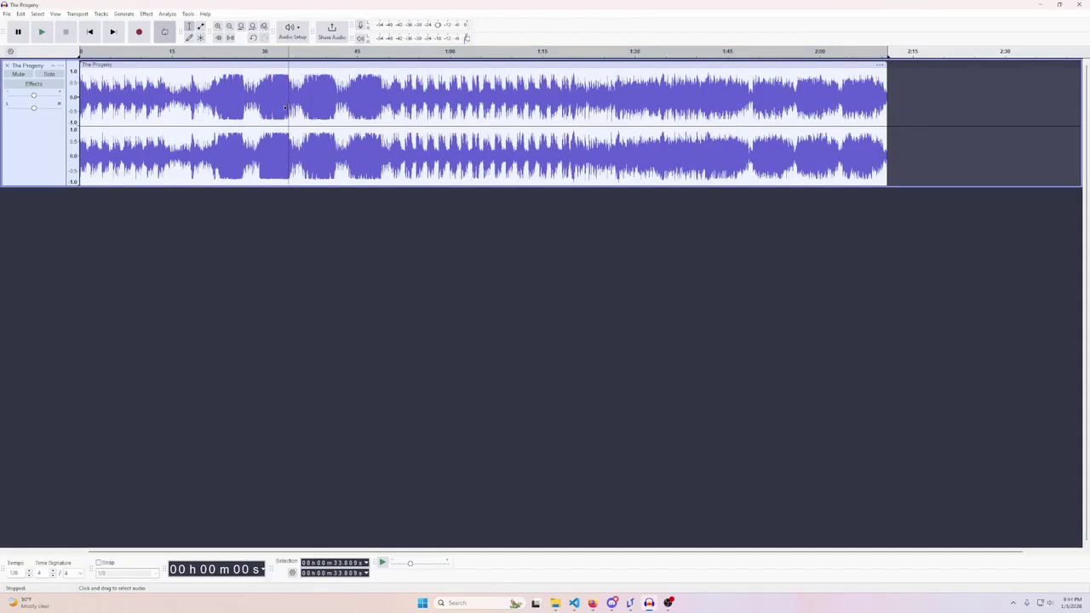
{"action": "left_click", "coordinate": [163, 92]}
{"action": "key", "text": "space"}
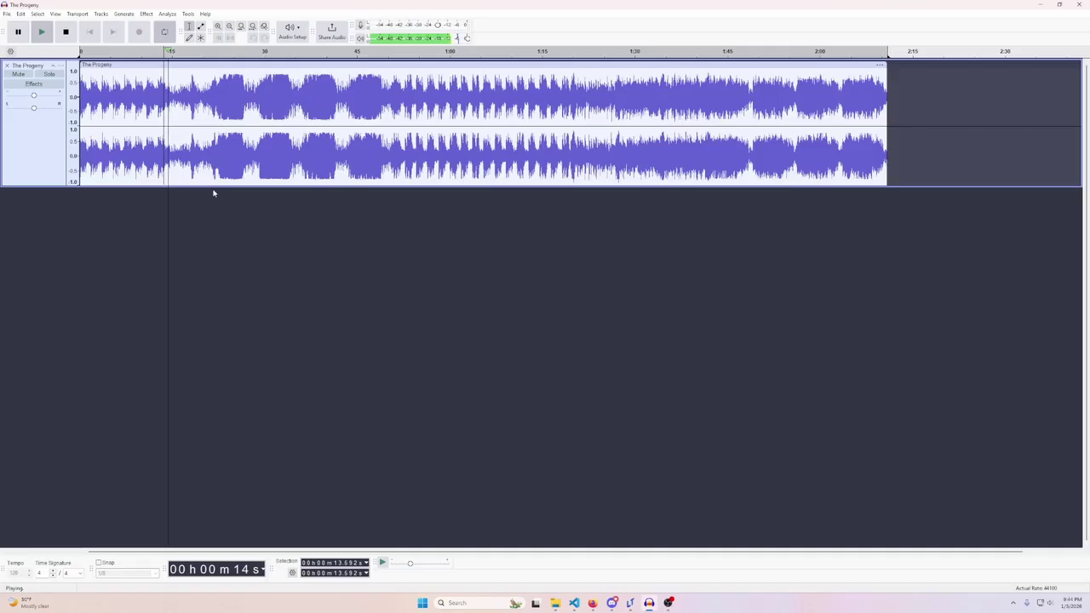
{"action": "key", "text": "space"}
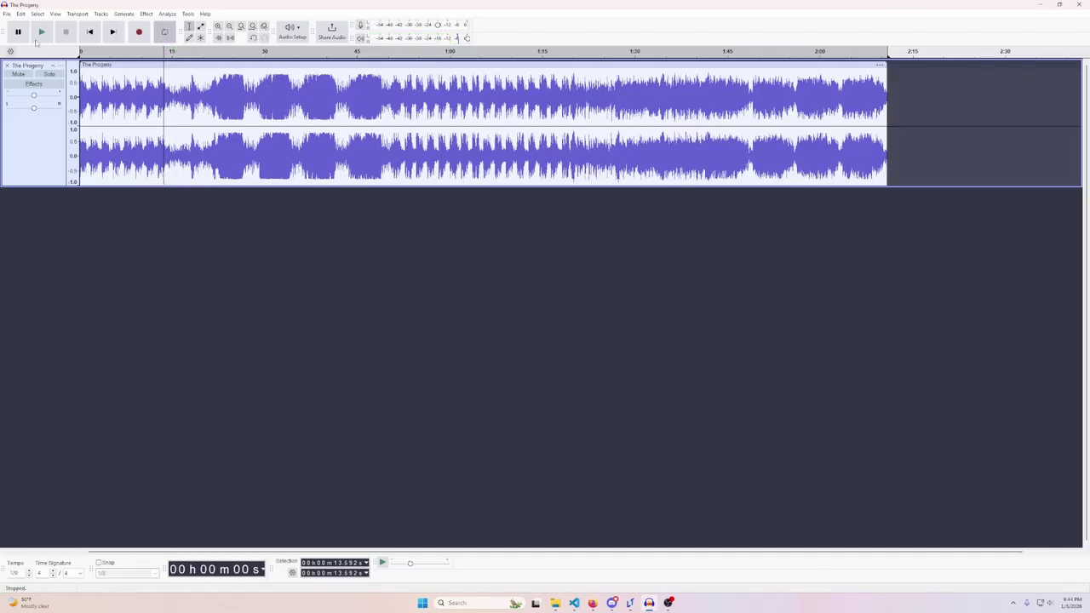
Step: Export the entire project as Ogg Vorbis to AggressionProject.ltproj's resources/music folder, replacing the existing The Progeny.ogg
{"action": "left_click", "coordinate": [7, 14]}
{"action": "left_click", "coordinate": [42, 96]}
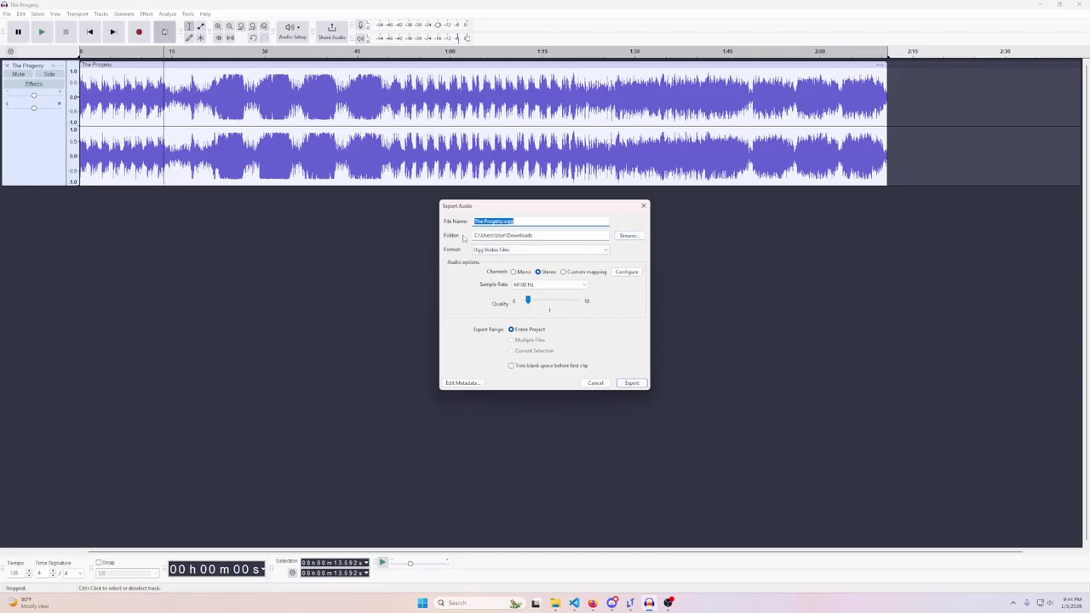
{"action": "left_click", "coordinate": [635, 240]}
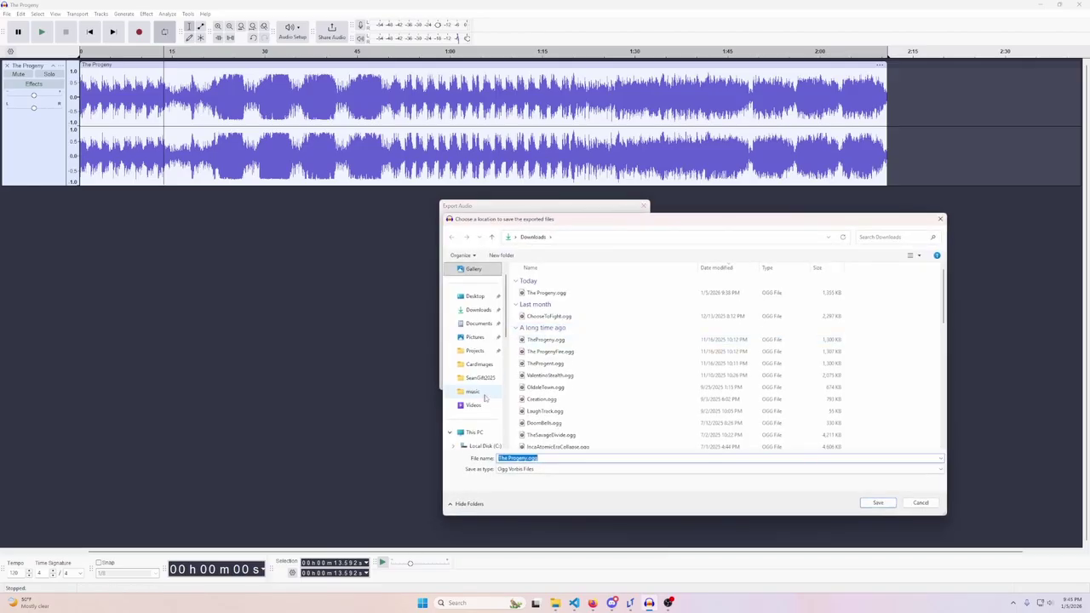
{"action": "left_click", "coordinate": [477, 392]}
{"action": "left_click_drag", "start_coordinate": [481, 219], "coordinate": [573, 219]}
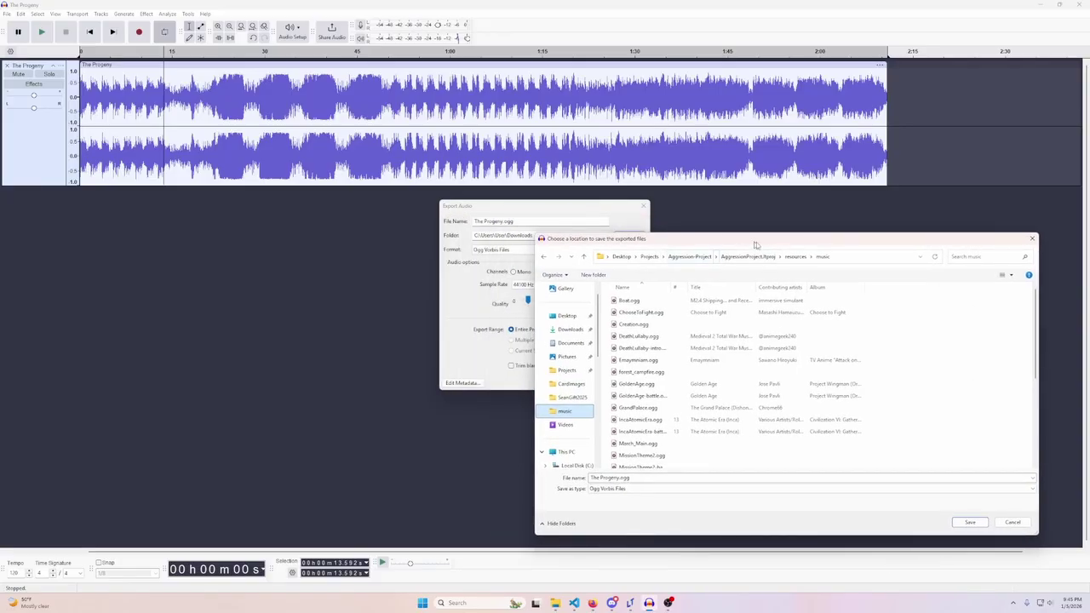
{"action": "left_click_drag", "start_coordinate": [756, 242], "coordinate": [777, 231]}
{"action": "scroll", "coordinate": [724, 336], "scroll_direction": "down", "scroll_amount": 5}
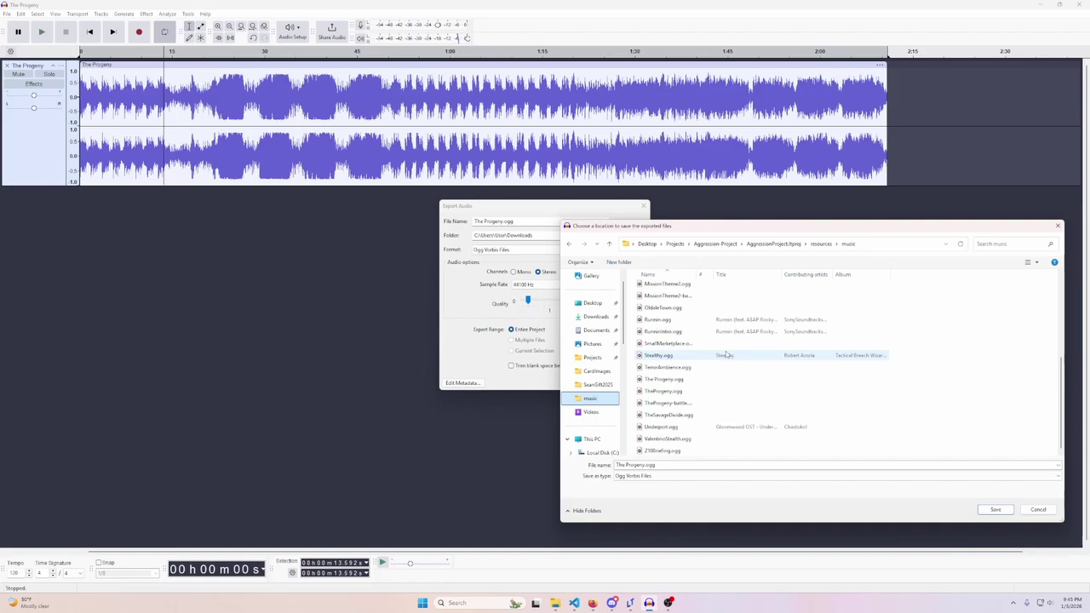
{"action": "left_click", "coordinate": [677, 379]}
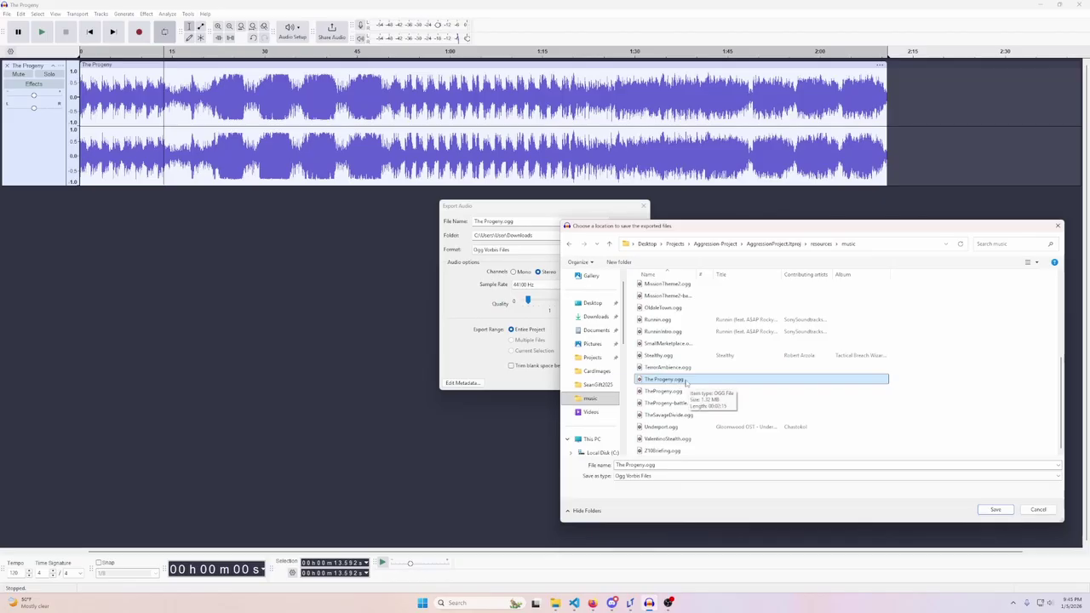
{"action": "left_click", "coordinate": [996, 509]}
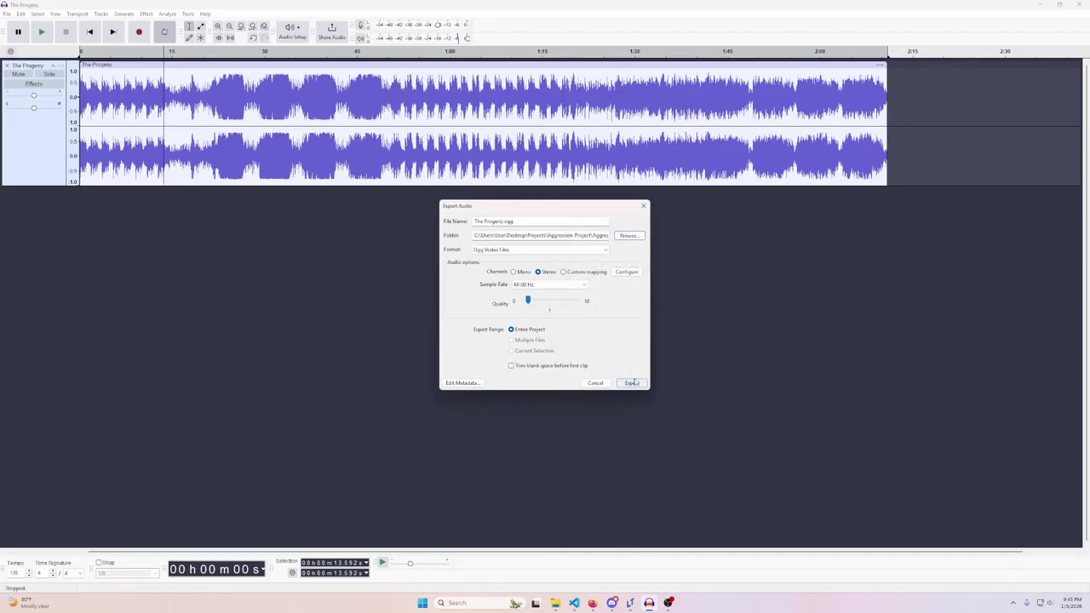
{"action": "left_click", "coordinate": [634, 384]}
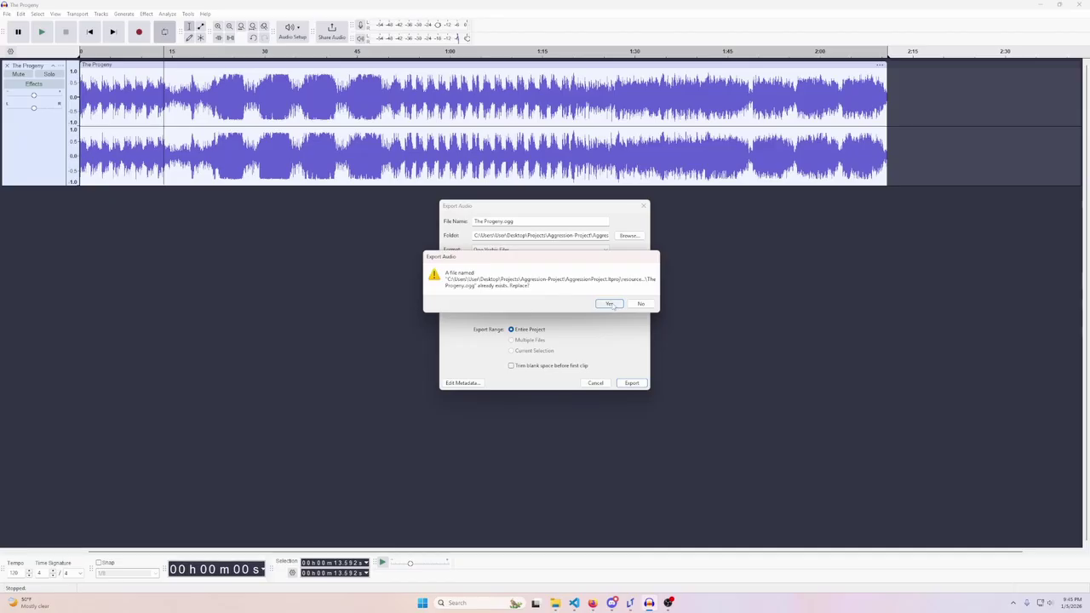
{"action": "left_click", "coordinate": [610, 304]}
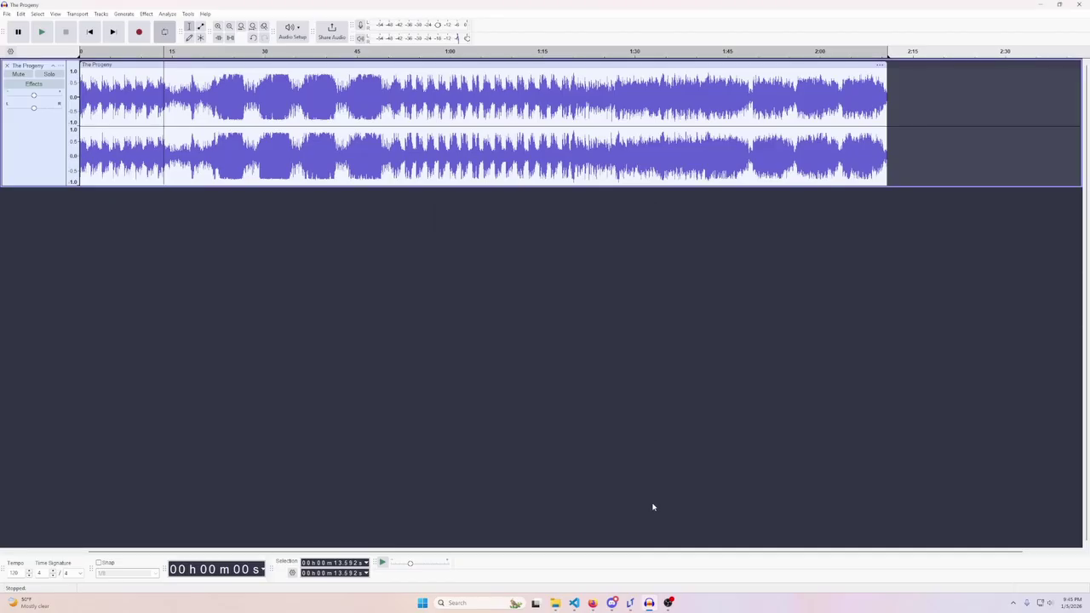
Step: Switch to LT Maker and test the saved DEBUG level, moving the cursor across the map and back before closing the game
{"action": "left_click", "coordinate": [631, 602]}
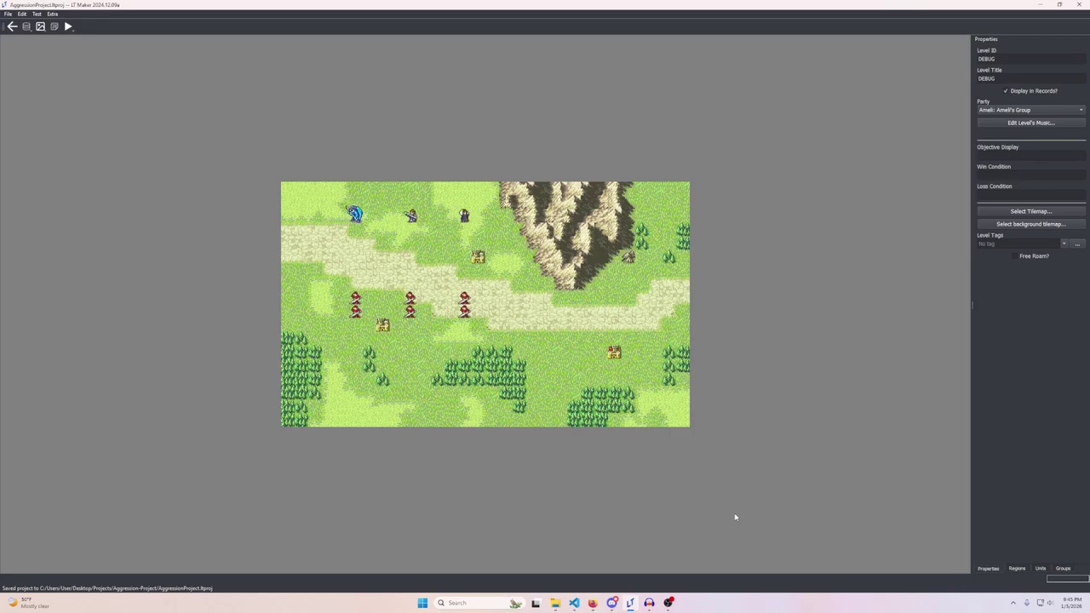
{"action": "key", "text": "ctrl+s"}
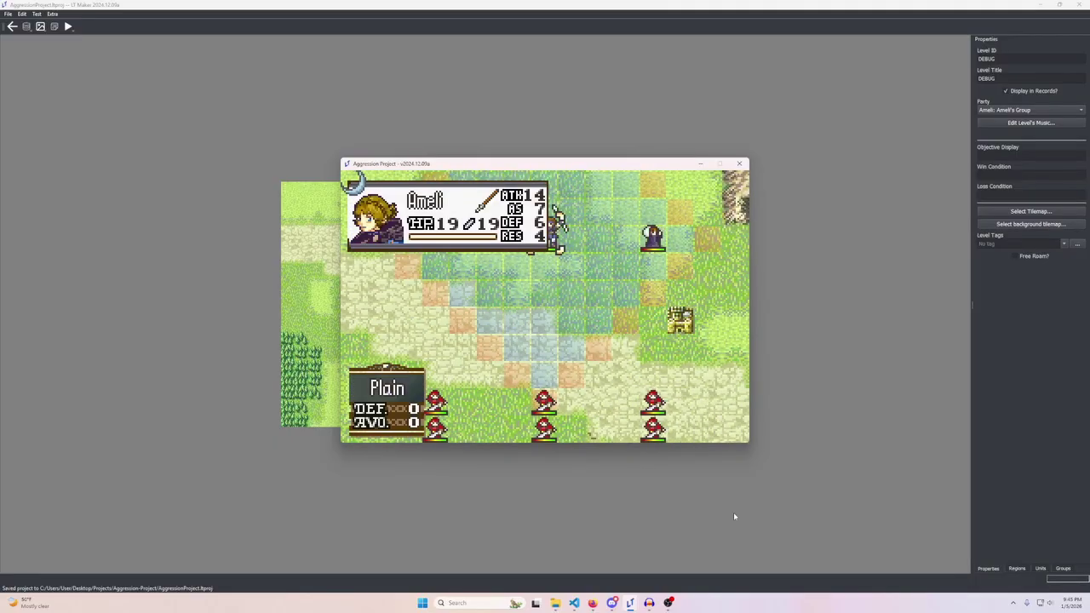
{"action": "key", "text": "Down"}
{"action": "key", "text": "Down"}
{"action": "key", "text": "Down"}
{"action": "key", "text": "Right"}
{"action": "key", "text": "Down"}
{"action": "key", "text": "Right"}
{"action": "key", "text": "Down"}
{"action": "key", "text": "Right"}
{"action": "key", "text": "Down"}
{"action": "key", "text": "Right"}
{"action": "key", "text": "Down"}
{"action": "key", "text": "Right"}
{"action": "key", "text": "Down"}
{"action": "key", "text": "Right"}
{"action": "key", "text": "Down"}
{"action": "key", "text": "Right"}
{"action": "key", "text": "Down"}
{"action": "key", "text": "Right"}
{"action": "key", "text": "Down"}
{"action": "key", "text": "Right"}
{"action": "key", "text": "Right"}
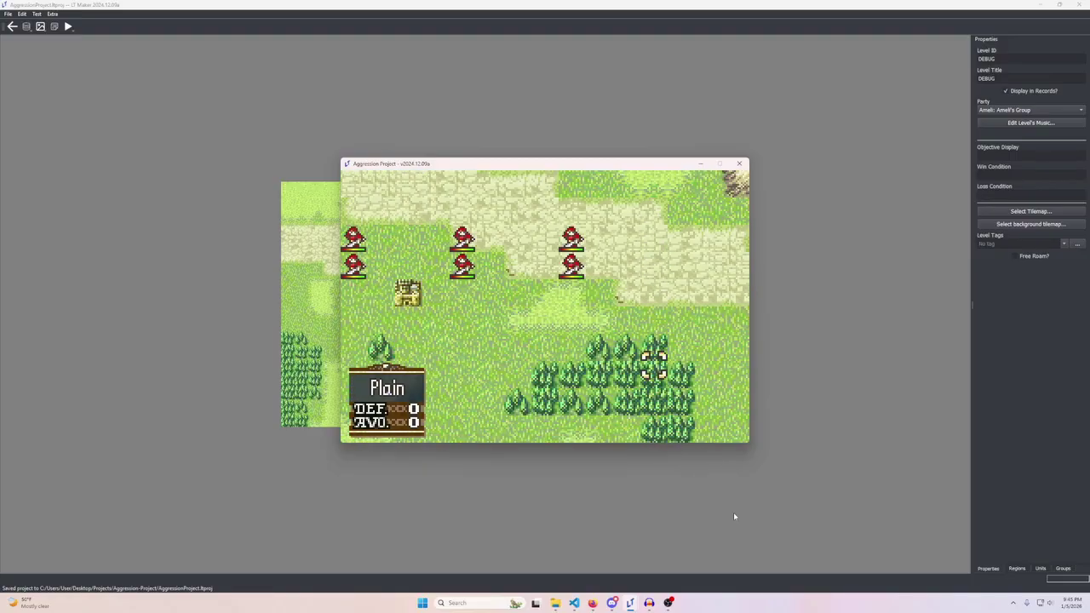
{"action": "key", "text": "Left"}
{"action": "key", "text": "Up"}
{"action": "key", "text": "Left"}
{"action": "key", "text": "Up"}
{"action": "key", "text": "Left"}
{"action": "key", "text": "Up"}
{"action": "key", "text": "Left"}
{"action": "key", "text": "Up"}
{"action": "key", "text": "Left"}
{"action": "key", "text": "Up"}
{"action": "key", "text": "Left"}
{"action": "key", "text": "Up"}
{"action": "key", "text": "Left"}
{"action": "key", "text": "Up"}
{"action": "key", "text": "Up"}
{"action": "key", "text": "Up"}
{"action": "key", "text": "Up"}
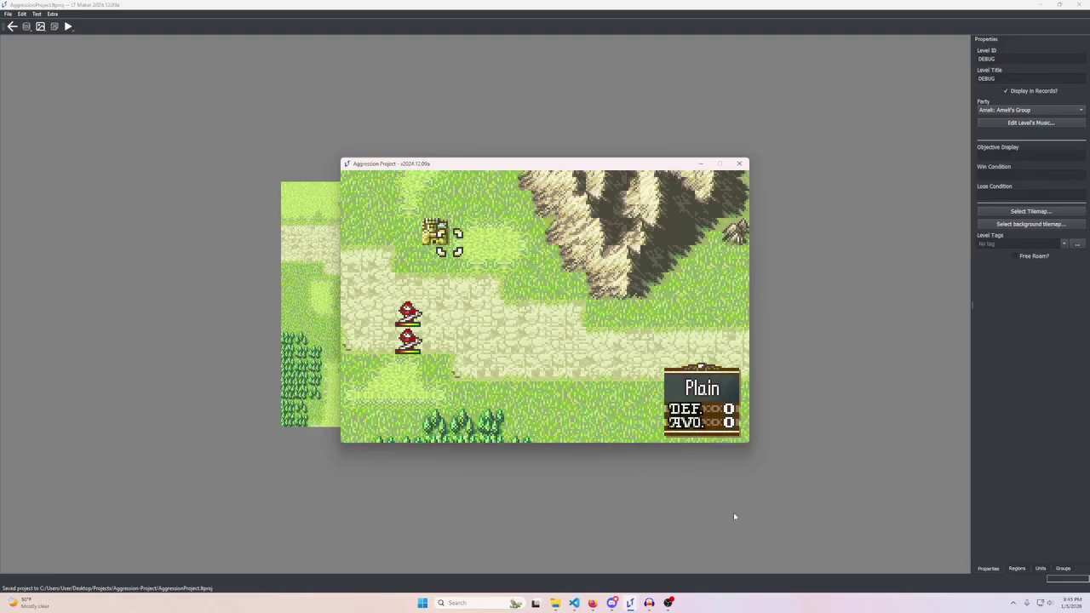
{"action": "left_click", "coordinate": [738, 164]}
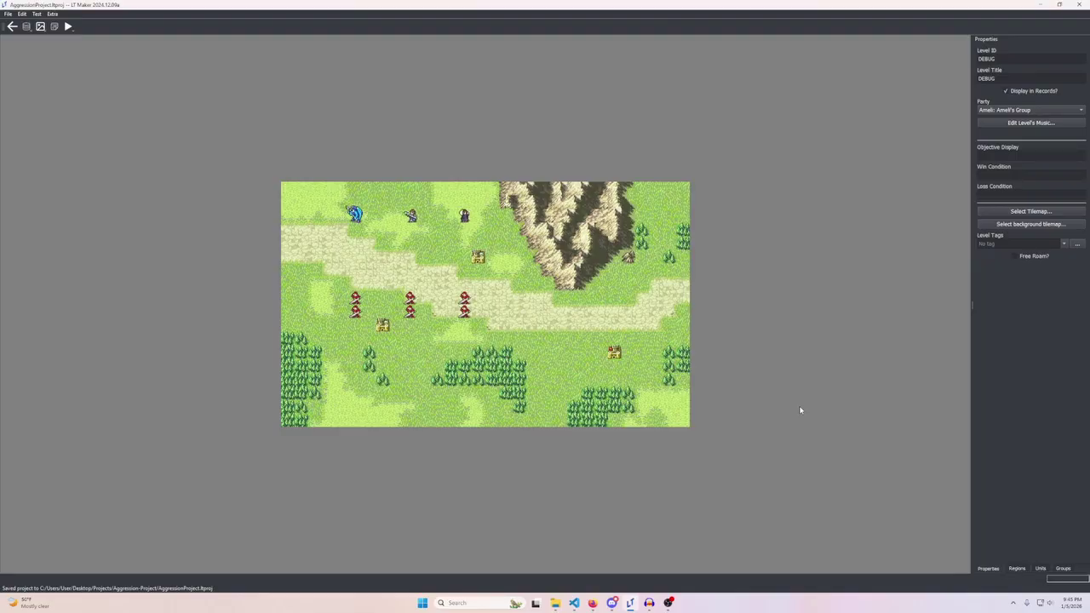
Step: Set the DEBUG level's Player Phase music to TheProgeny, the track with the Battle variant
{"action": "left_click", "coordinate": [1016, 124]}
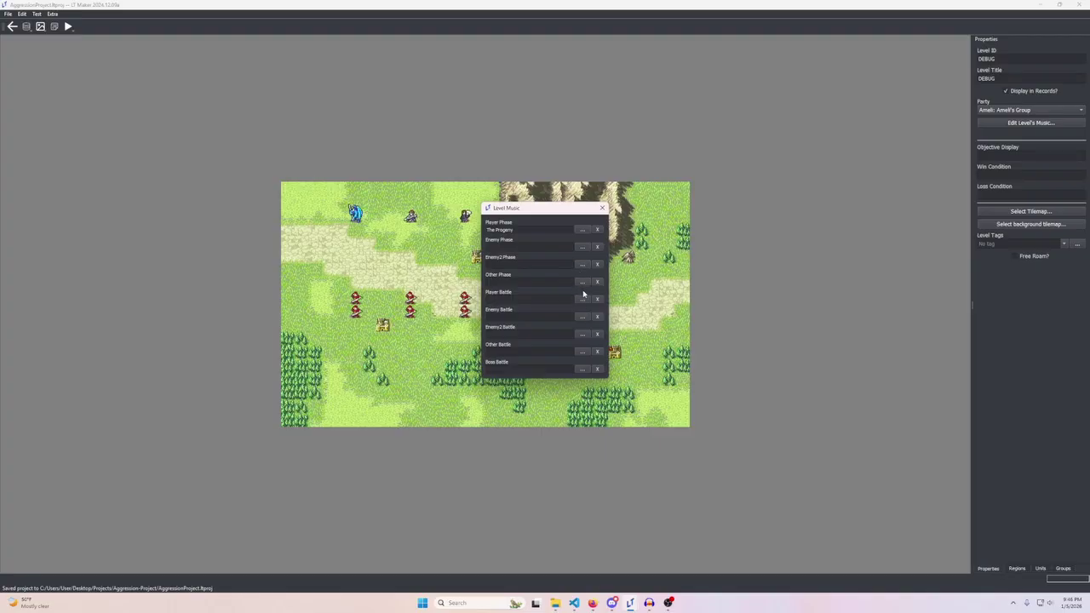
{"action": "left_click", "coordinate": [584, 230]}
{"action": "scroll", "coordinate": [577, 382], "scroll_direction": "down", "scroll_amount": 5}
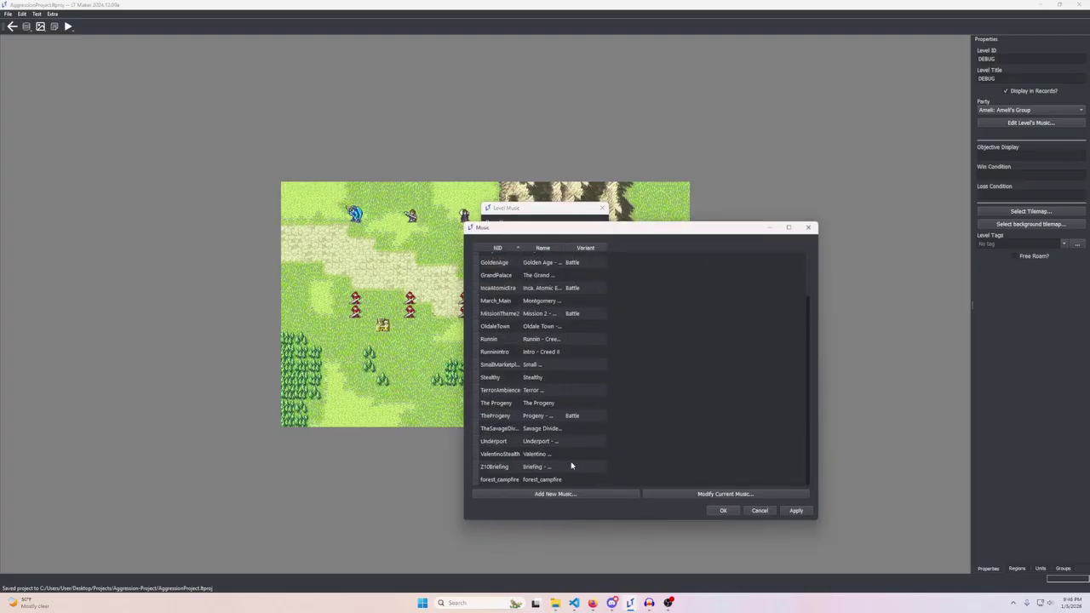
{"action": "left_click_drag", "start_coordinate": [521, 248], "coordinate": [629, 248]}
{"action": "left_click", "coordinate": [598, 248]}
{"action": "left_click", "coordinate": [542, 354]}
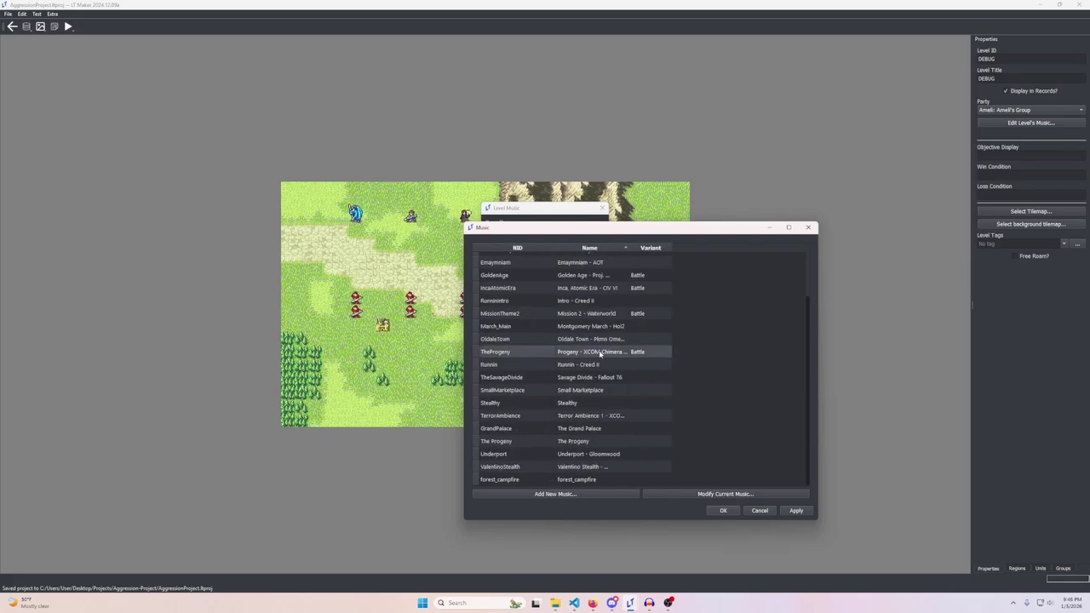
{"action": "left_click", "coordinate": [720, 510]}
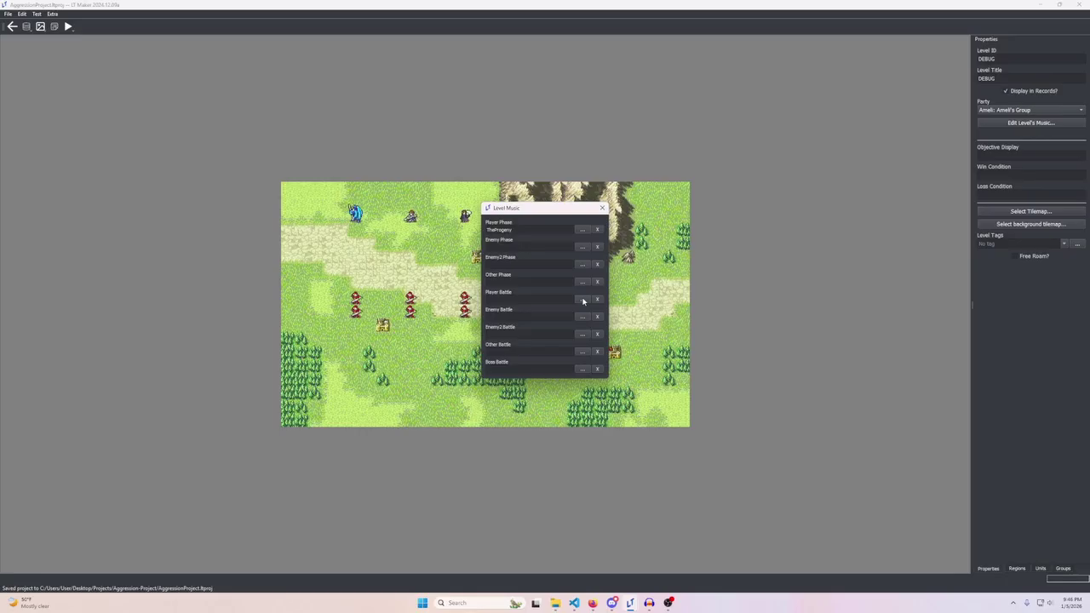
{"action": "left_click", "coordinate": [602, 208]}
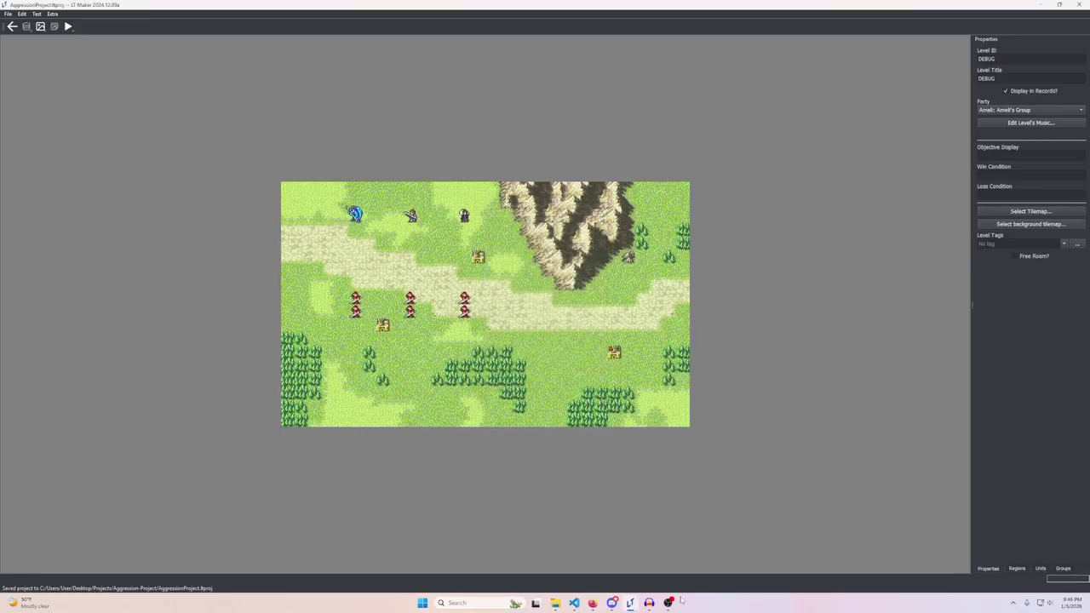
Step: Switch to File Explorer and play TheProgeny.ogg from the project's music folder, then pause it and put the player away
{"action": "left_click", "coordinate": [555, 603]}
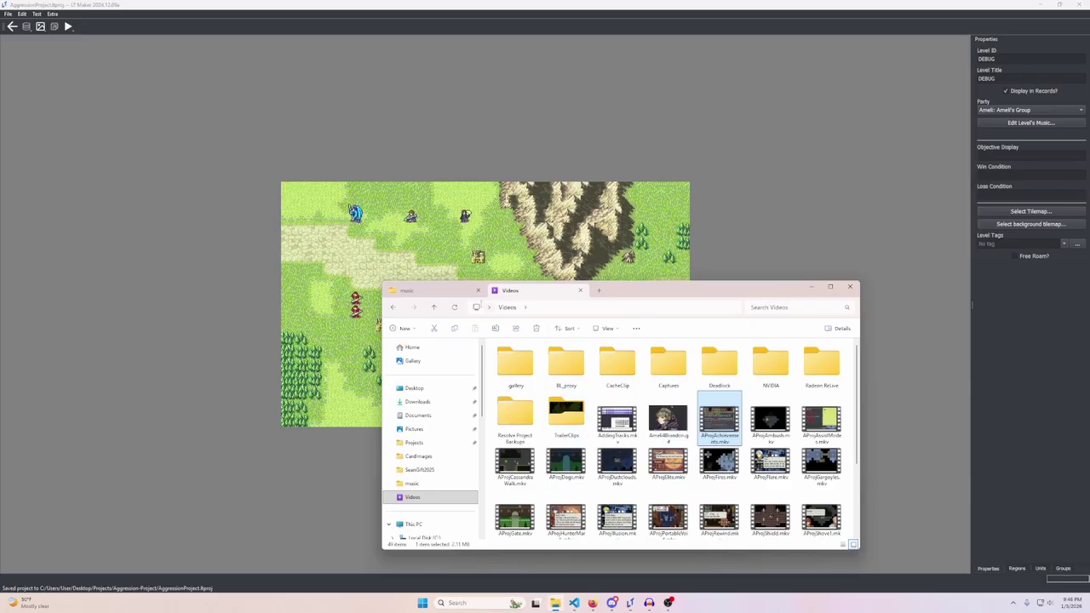
{"action": "left_click", "coordinate": [408, 292]}
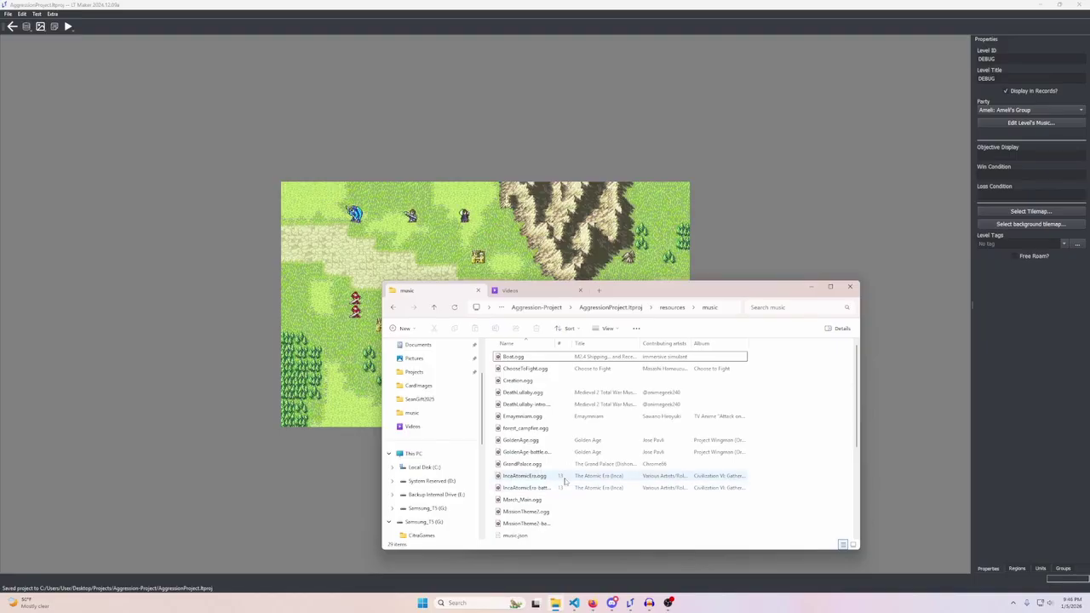
{"action": "scroll", "coordinate": [564, 481], "scroll_direction": "down", "scroll_amount": 5}
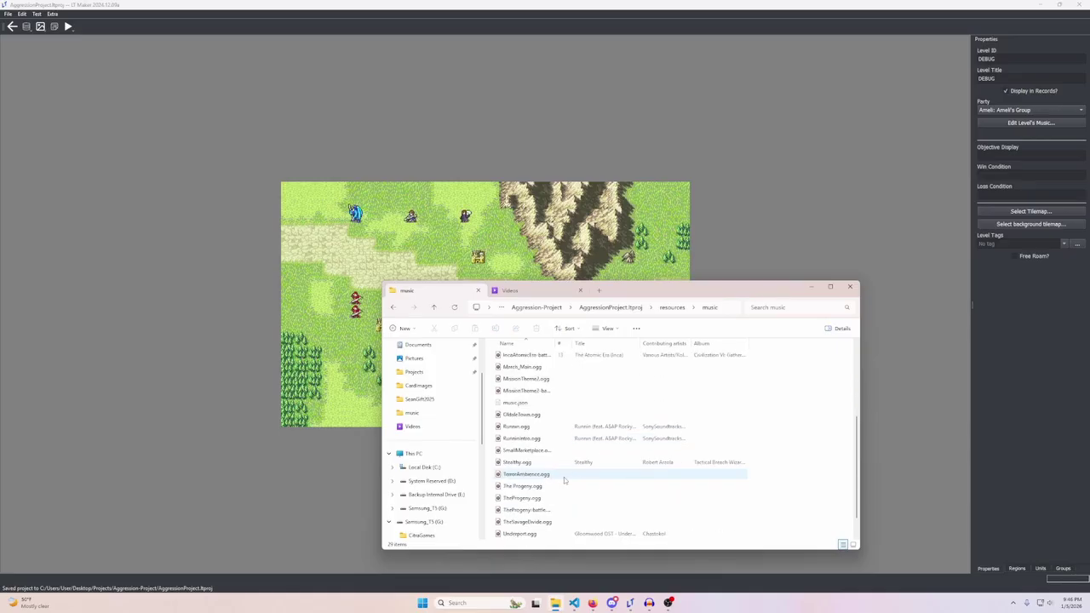
{"action": "double_click", "coordinate": [553, 474]}
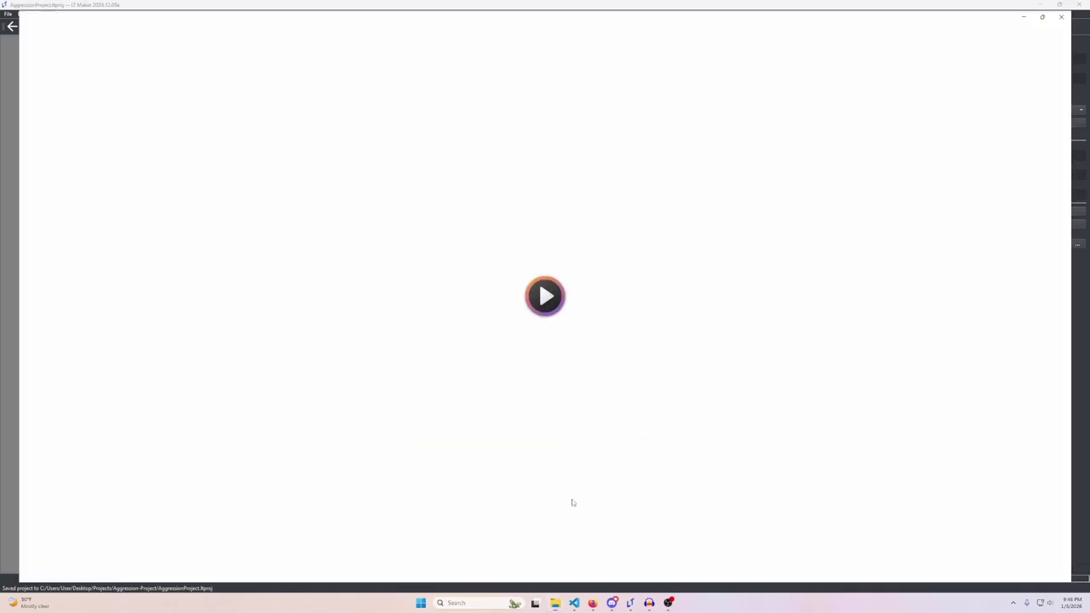
{"action": "left_click", "coordinate": [545, 579]}
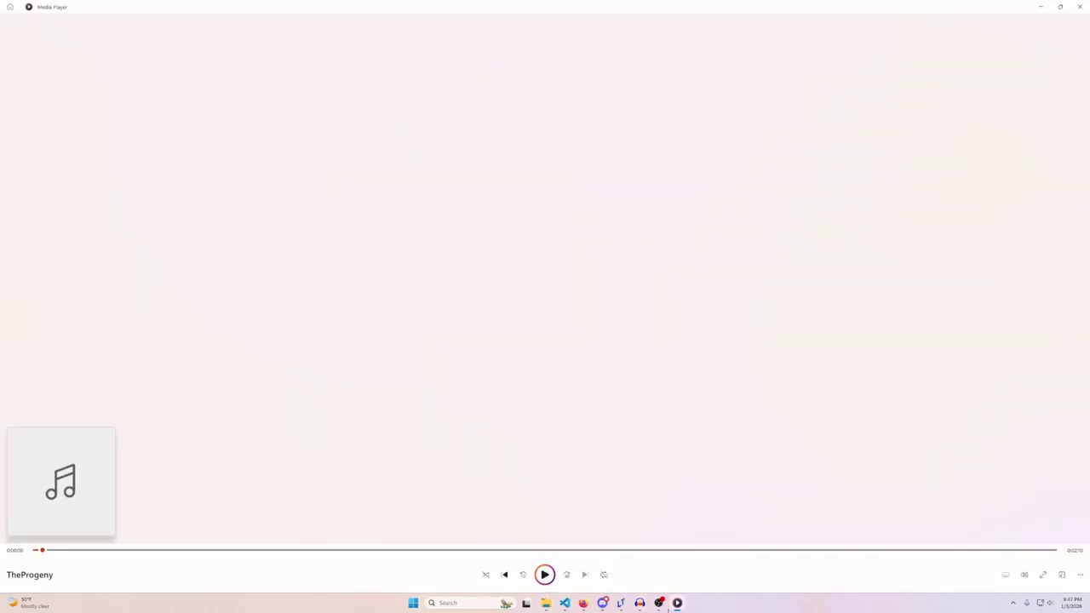
{"action": "left_click", "coordinate": [676, 603]}
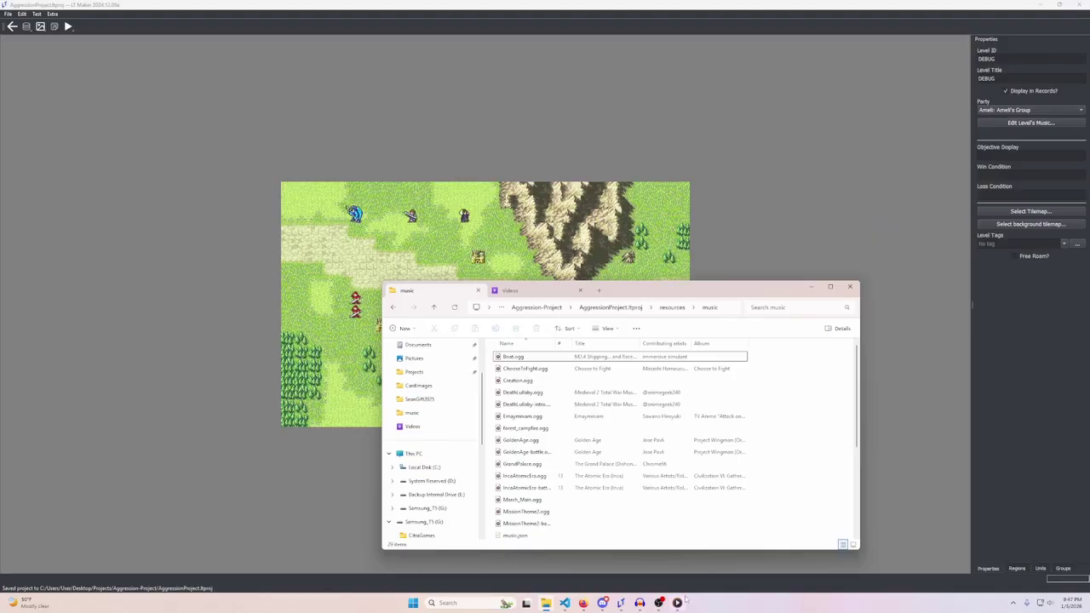
Step: Close The Progeny project in Audacity without saving its changes
{"action": "mouse_move", "coordinate": [654, 592]}
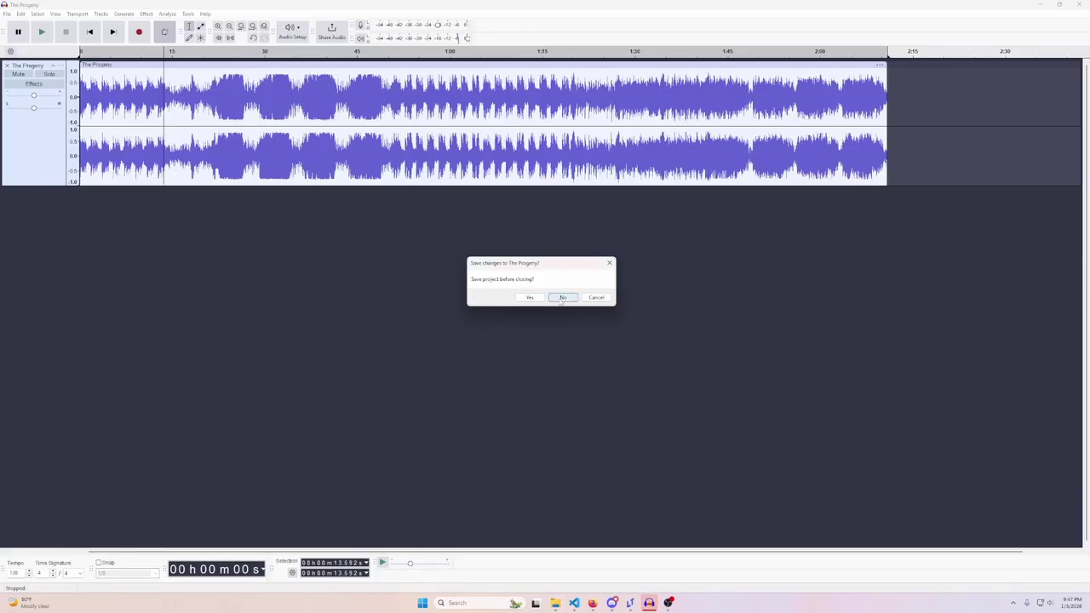
{"action": "left_click", "coordinate": [564, 297]}
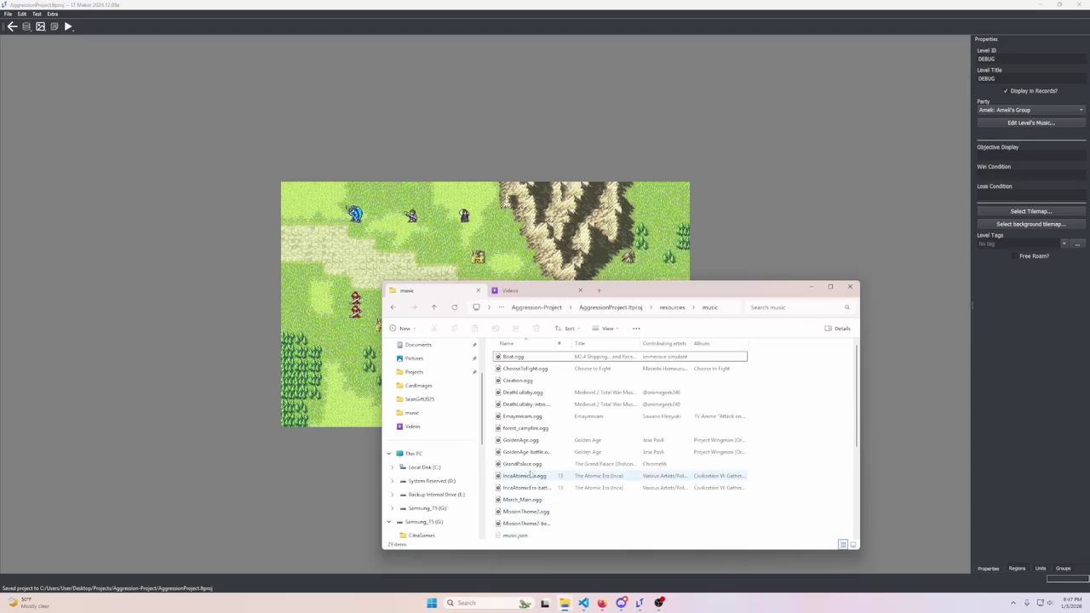
Step: Open TheProgeny.ogg and TheProgeny-battle.ogg from the project's music folder in Audacity
{"action": "scroll", "coordinate": [528, 475], "scroll_direction": "down", "scroll_amount": 4}
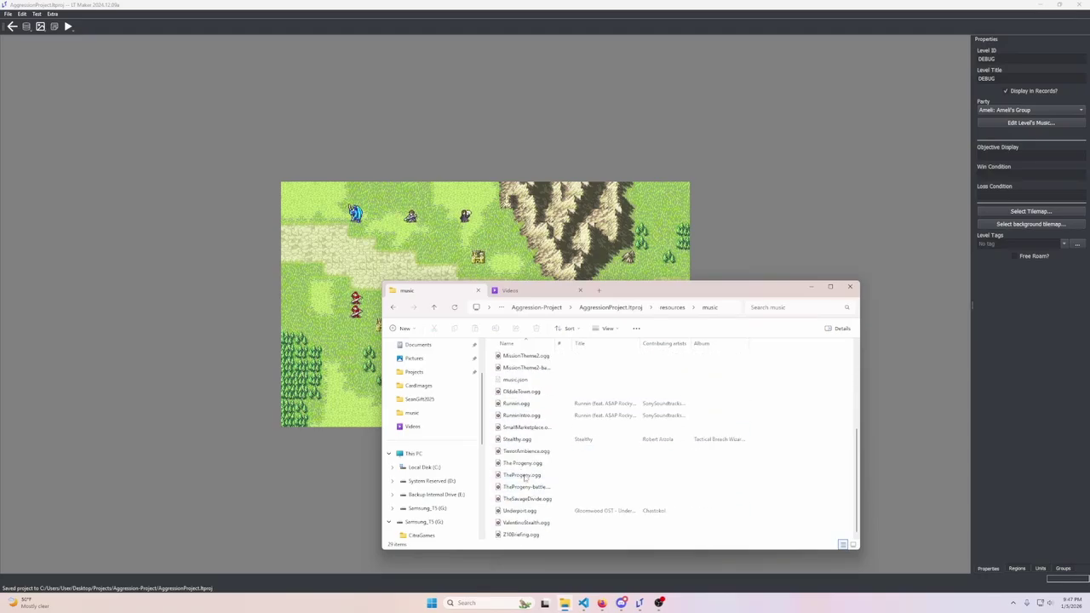
{"action": "right_click", "coordinate": [525, 475]}
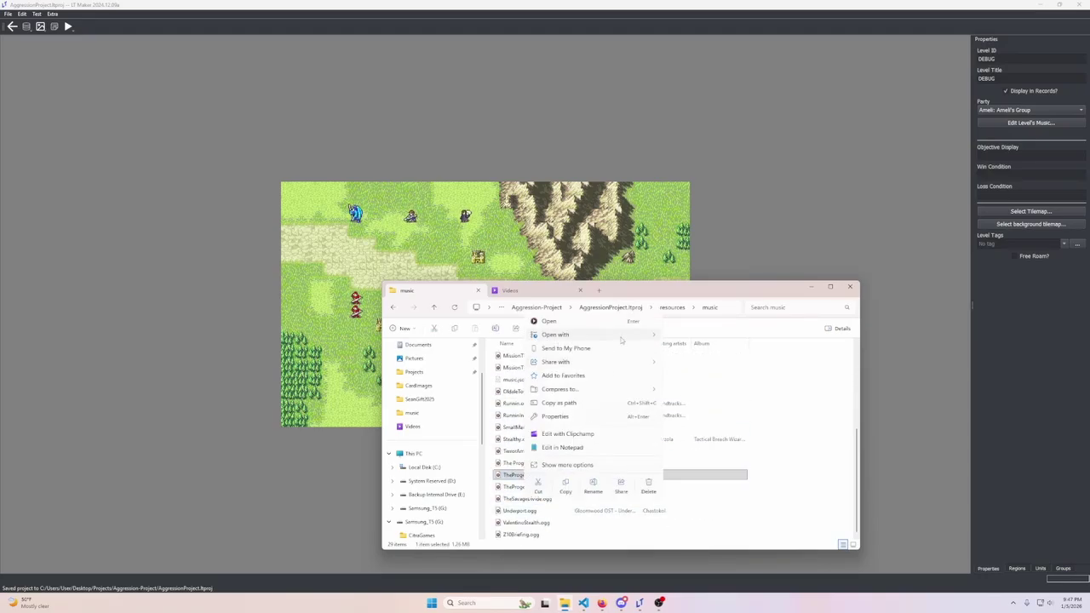
{"action": "mouse_move", "coordinate": [621, 336]}
{"action": "left_click", "coordinate": [688, 338]}
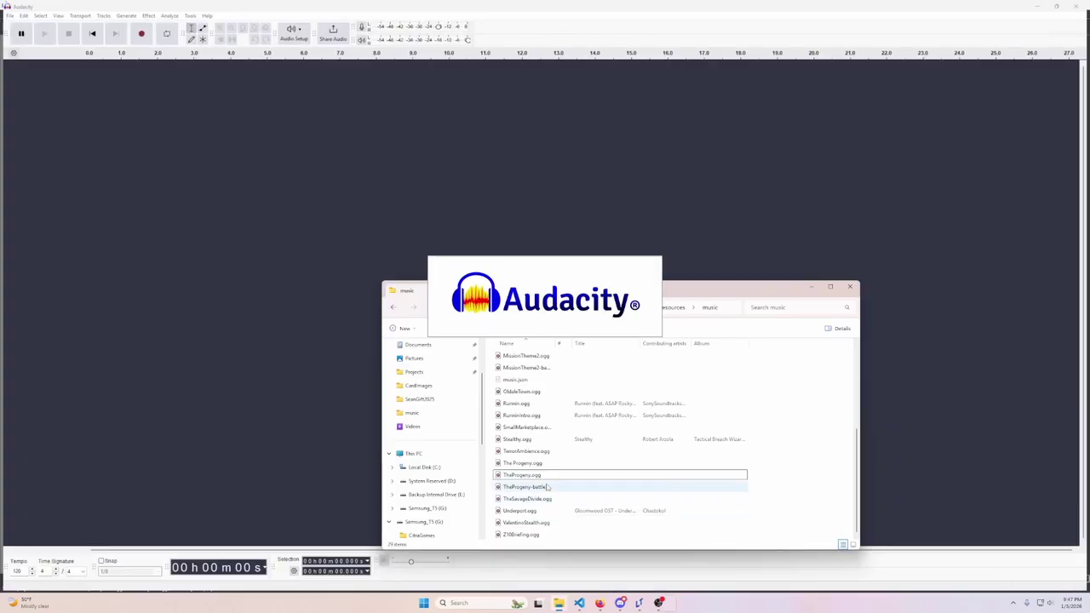
{"action": "right_click", "coordinate": [548, 487]}
{"action": "mouse_move", "coordinate": [613, 346]}
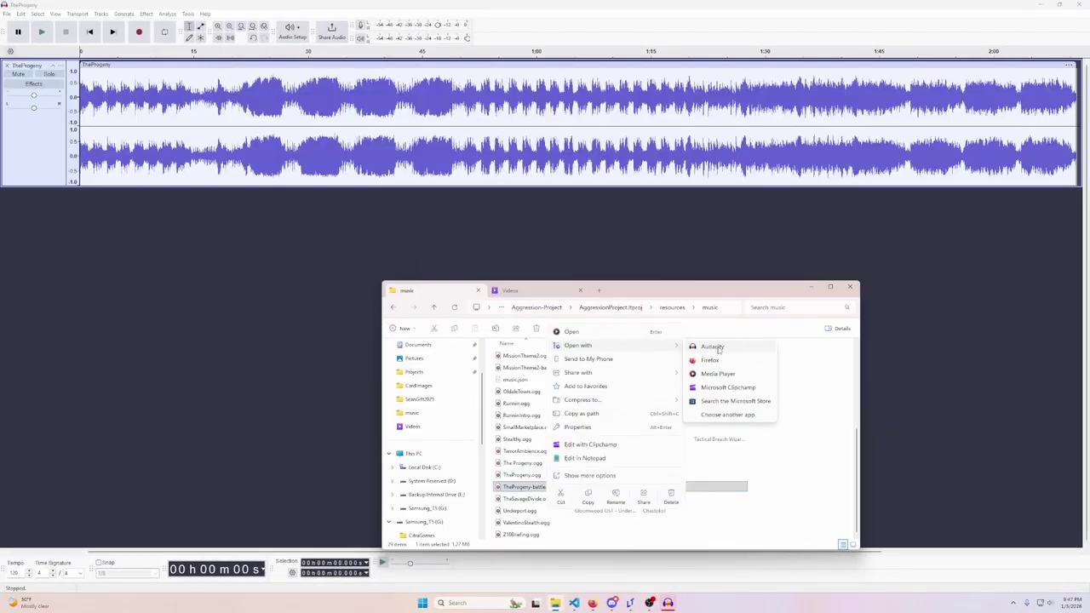
{"action": "left_click", "coordinate": [715, 346]}
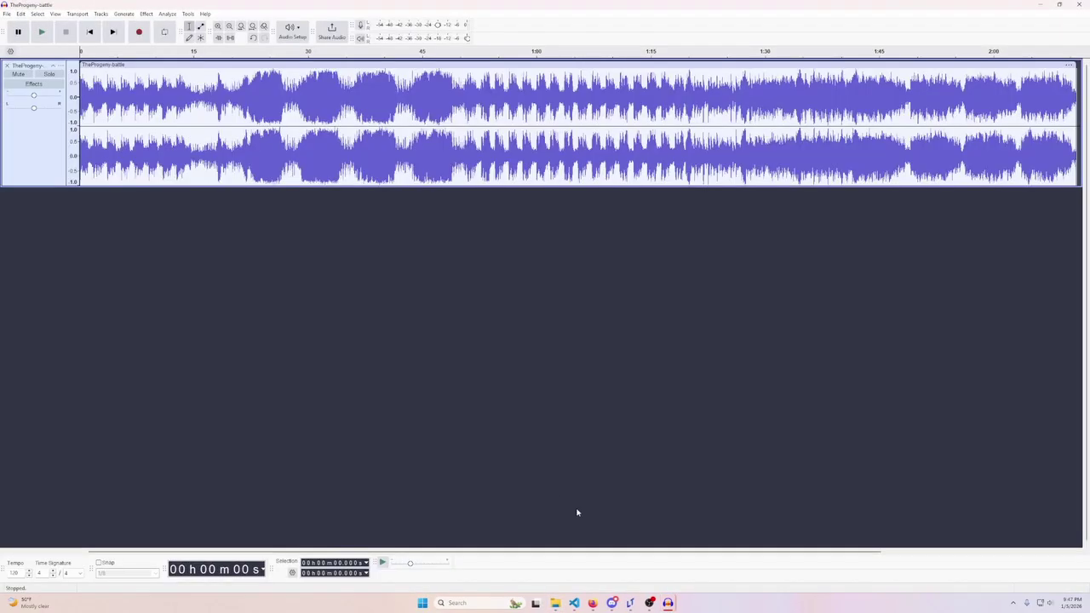
{"action": "mouse_move", "coordinate": [667, 603]}
{"action": "left_click", "coordinate": [630, 566]}
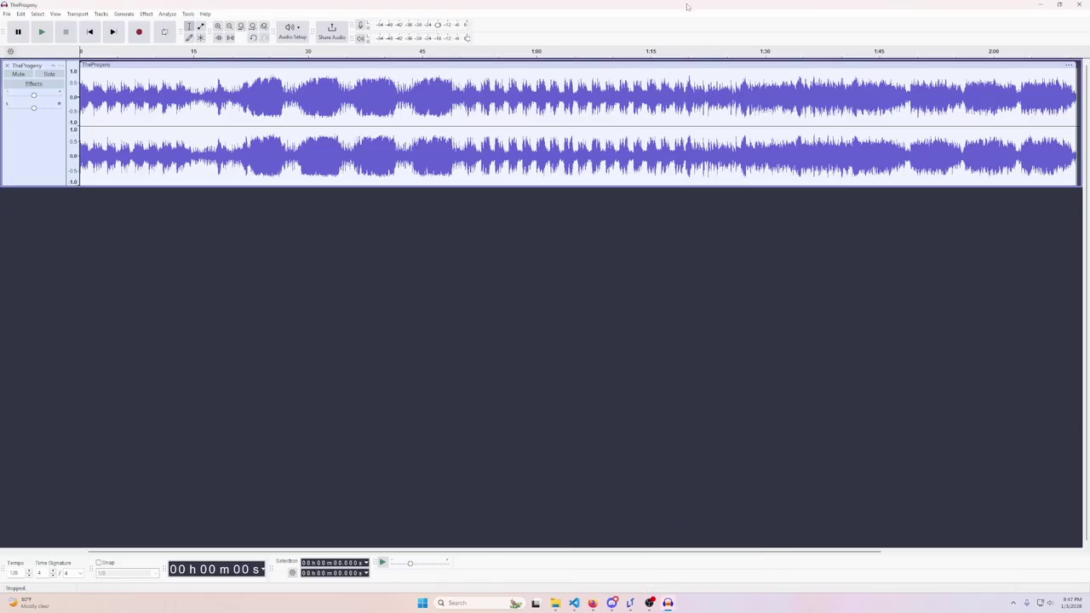
{"action": "left_click_drag", "start_coordinate": [689, 7], "coordinate": [335, 208]}
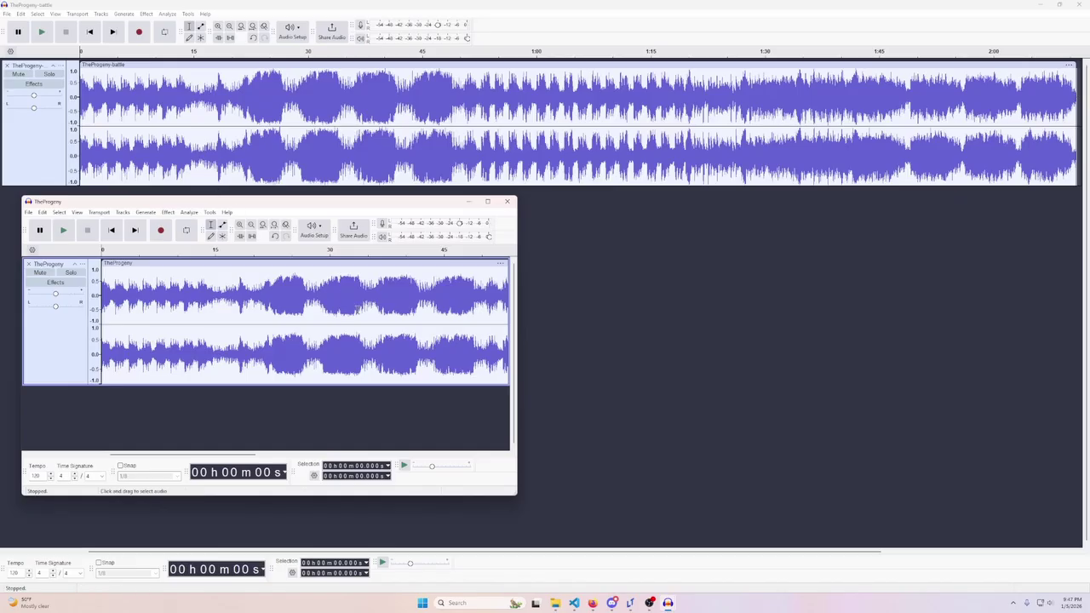
{"action": "left_click_drag", "start_coordinate": [233, 205], "coordinate": [683, 222]}
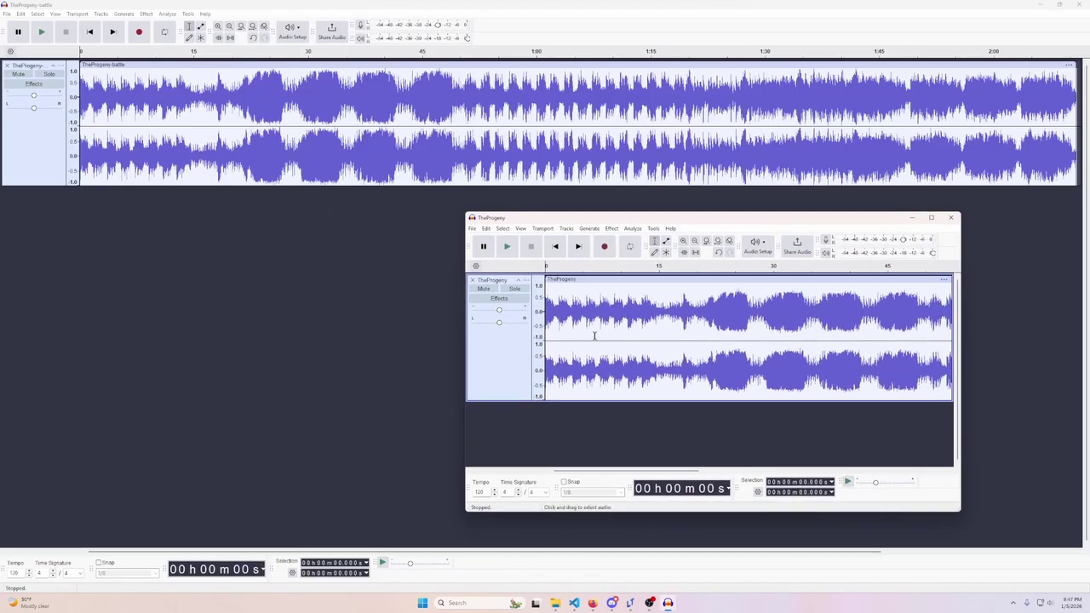
{"action": "mouse_move", "coordinate": [604, 284]}
{"action": "left_mouse_down"}
{"action": "mouse_move", "coordinate": [654, 286]}
{"action": "mouse_move", "coordinate": [602, 288]}
{"action": "left_mouse_up"}
Step: Add TheProgeny.ogg from the music folder as a second track in the TheProgeny-battle project, and close the separate TheProgeny project
{"action": "left_click", "coordinate": [555, 604]}
{"action": "scroll", "coordinate": [536, 477], "scroll_direction": "down", "scroll_amount": 2}
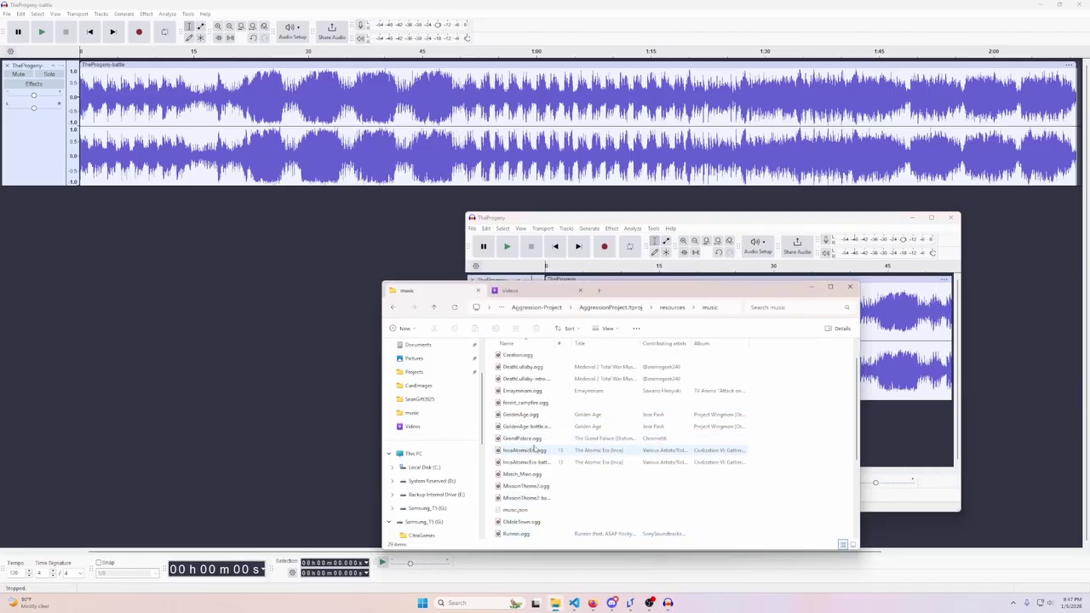
{"action": "left_click_drag", "start_coordinate": [536, 498], "coordinate": [137, 259]}
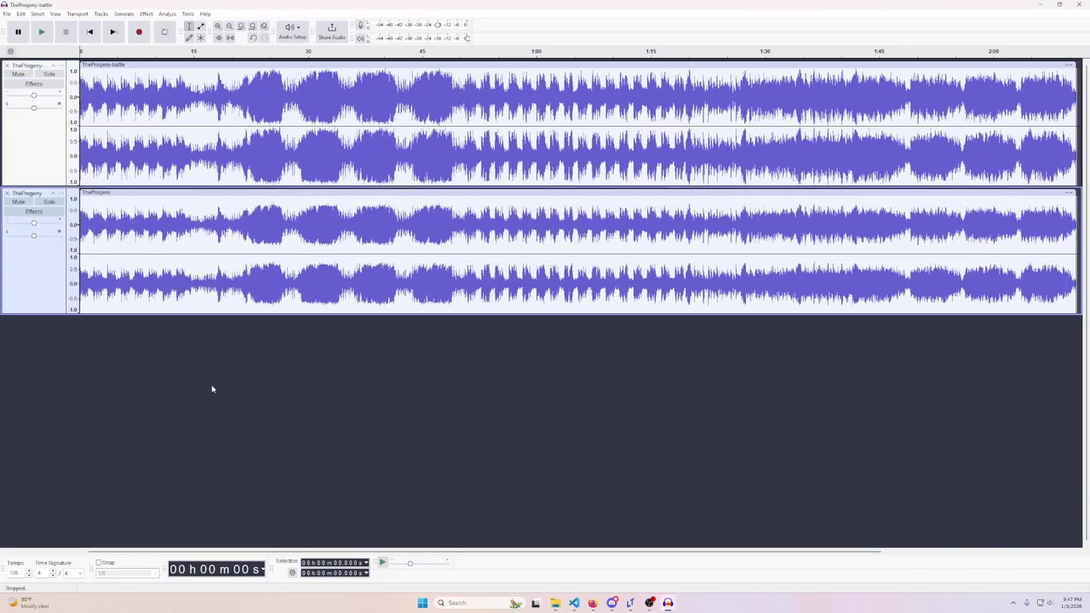
{"action": "mouse_move", "coordinate": [668, 602]}
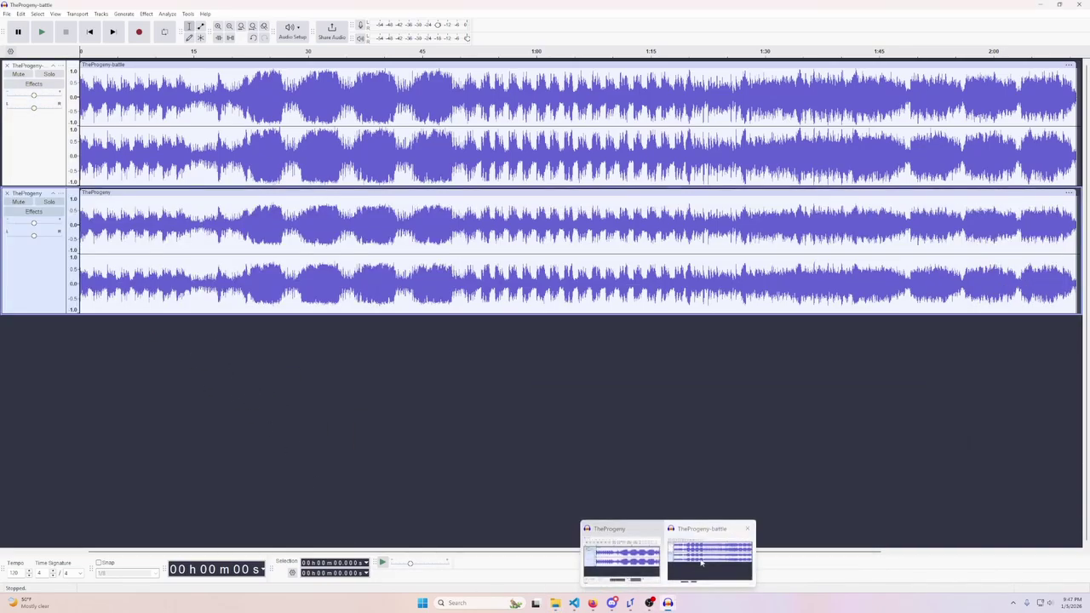
{"action": "left_click", "coordinate": [657, 528]}
{"action": "left_click", "coordinate": [730, 365]}
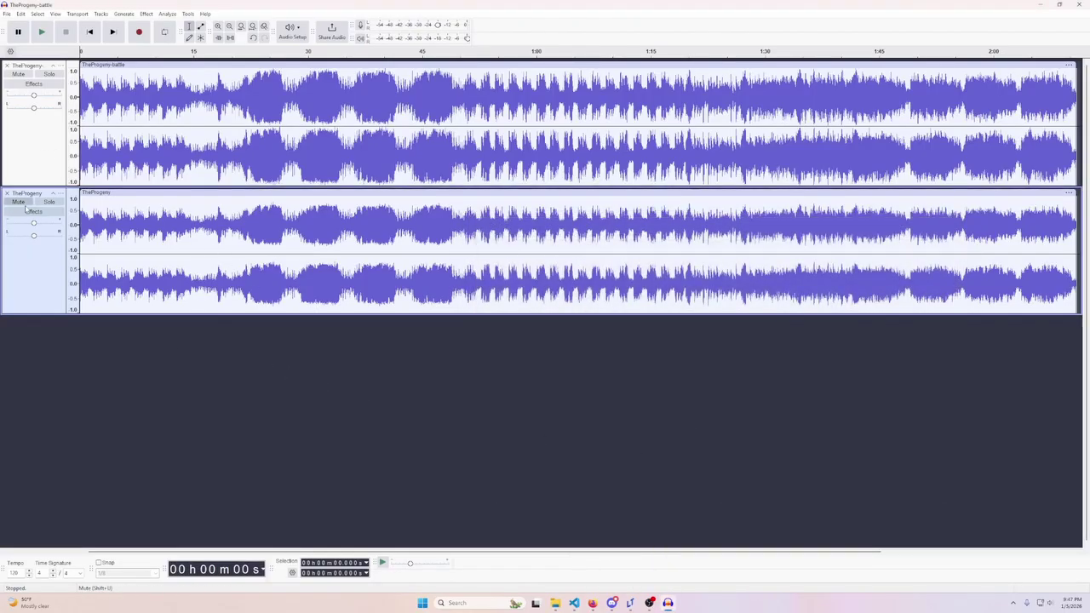
Step: Play the project with only one track unmuted at a time, alternating to compare TheProgeny with TheProgeny-battle, and stop playback
{"action": "left_click", "coordinate": [18, 74]}
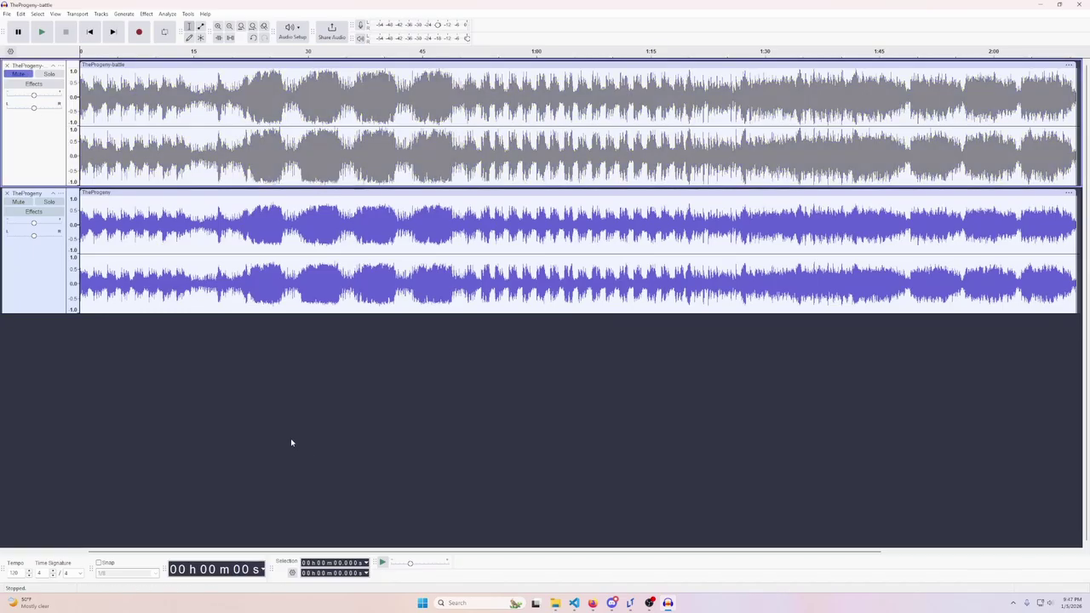
{"action": "key", "text": "space"}
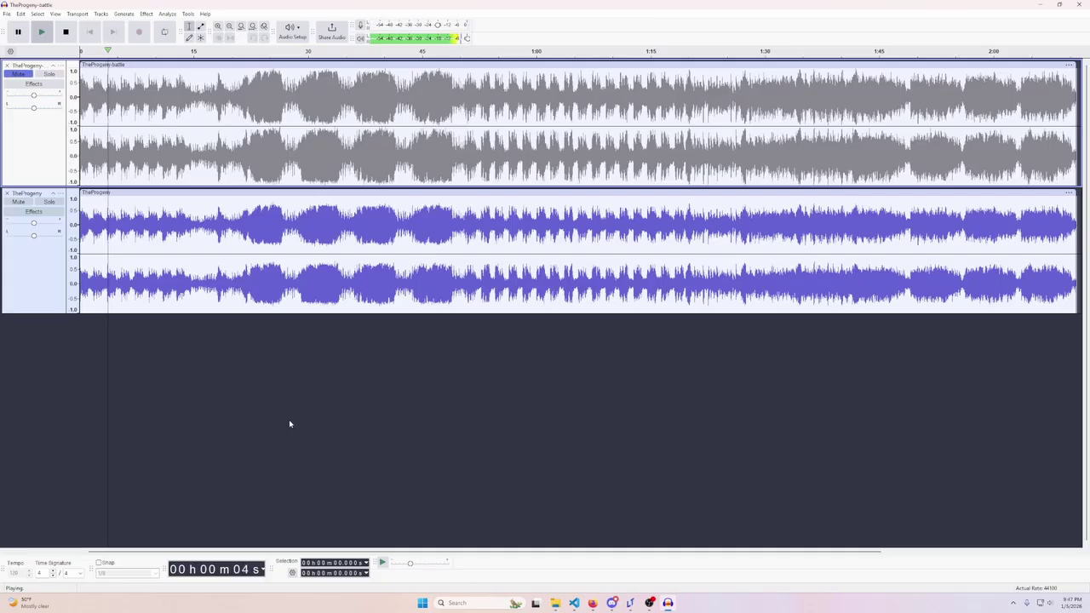
{"action": "left_click", "coordinate": [17, 74]}
{"action": "left_click", "coordinate": [18, 201]}
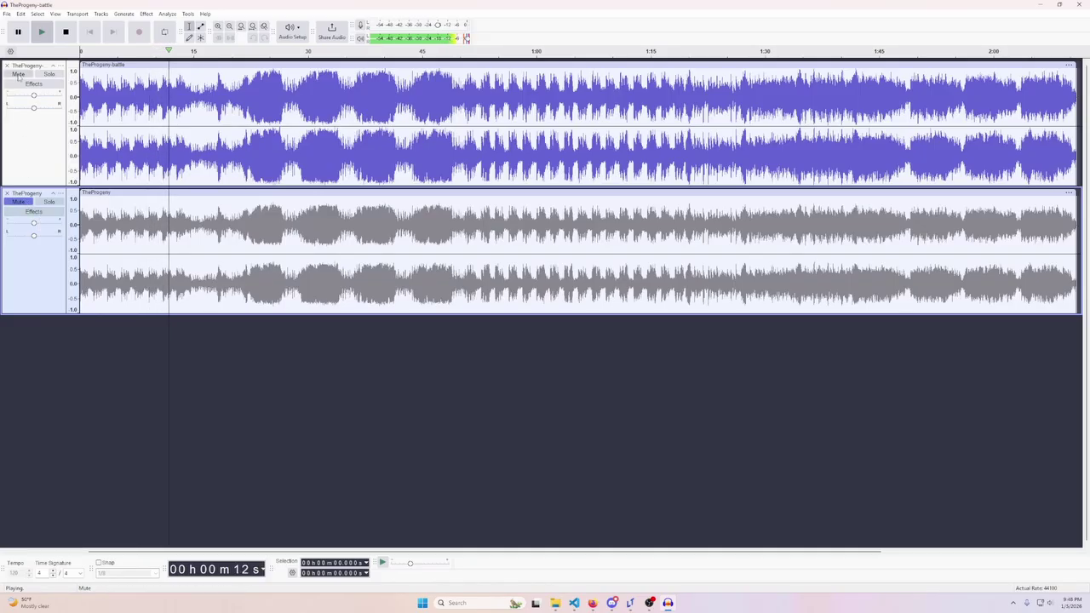
{"action": "left_click", "coordinate": [18, 202]}
{"action": "left_click", "coordinate": [18, 74]}
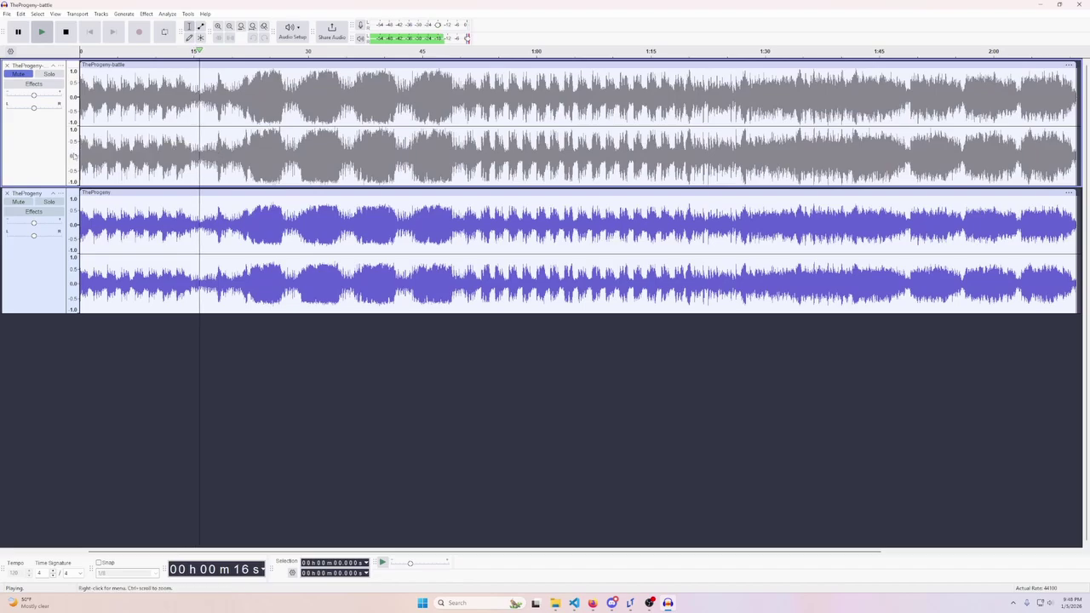
{"action": "key", "text": "space"}
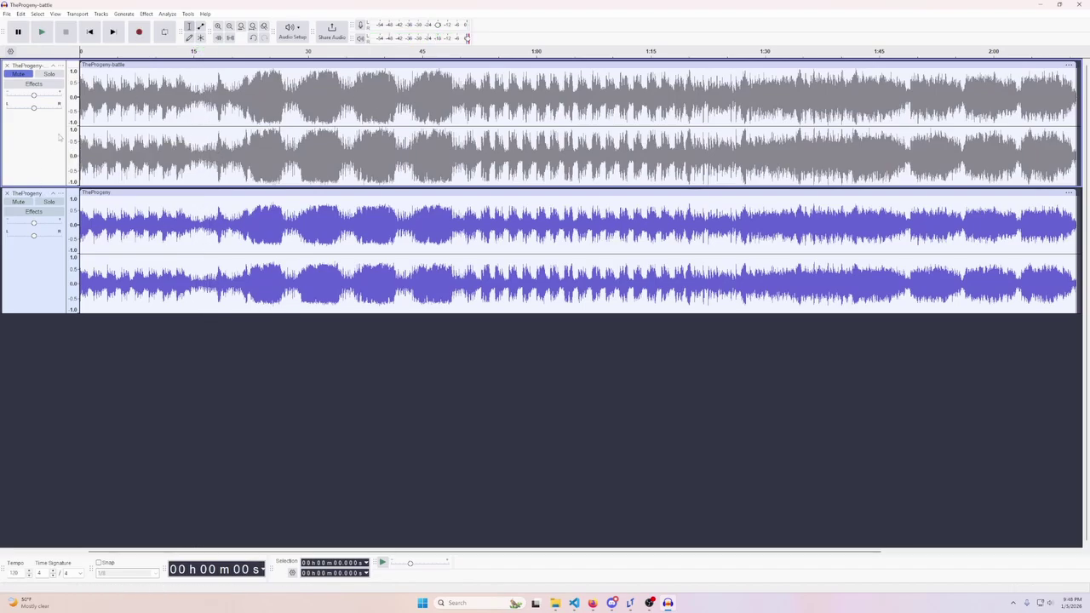
Step: Mute the TheProgeny track, unmute TheProgeny-battle, and select the whole battle clip from start to end
{"action": "left_click", "coordinate": [24, 205]}
{"action": "left_click", "coordinate": [18, 74]}
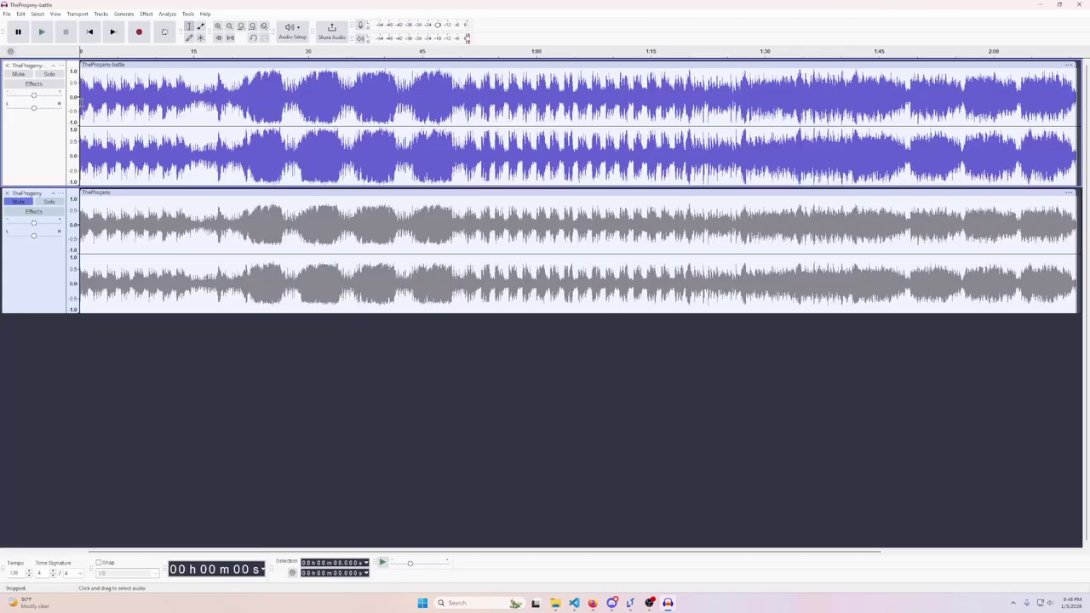
{"action": "left_click", "coordinate": [82, 102]}
{"action": "scroll", "coordinate": [273, 199], "scroll_direction": "right", "scroll_amount": 5}
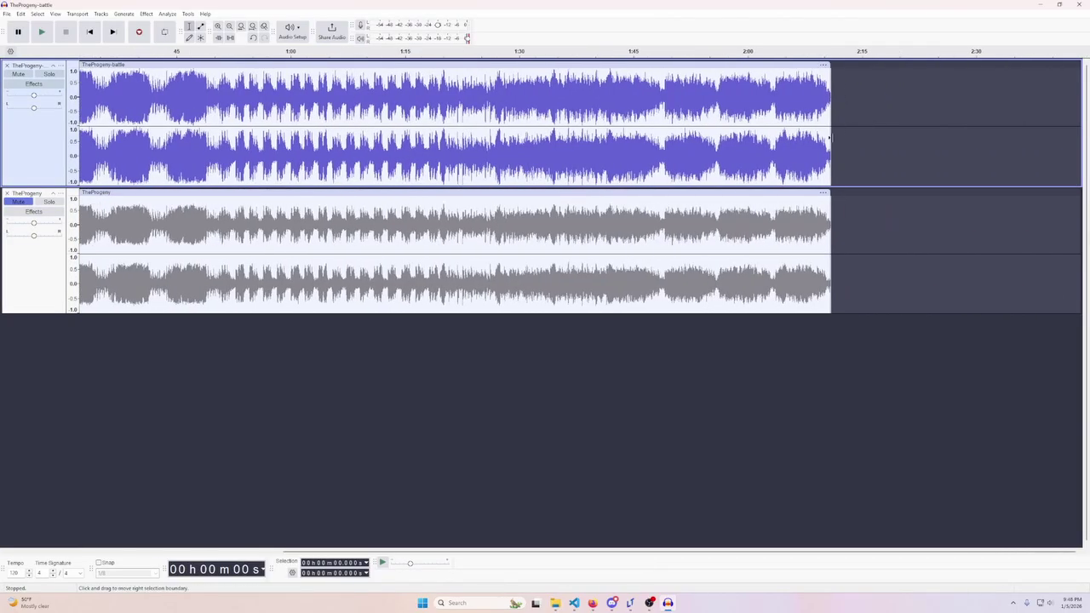
{"action": "left_click_drag", "start_coordinate": [827, 144], "coordinate": [81, 144]}
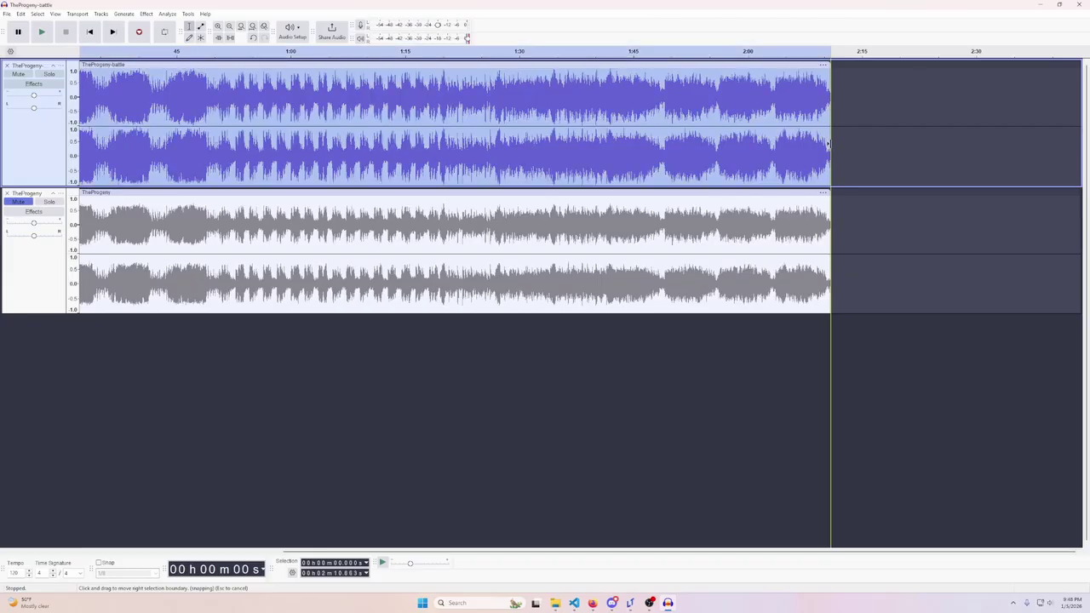
{"action": "key", "text": "ctrl+e"}
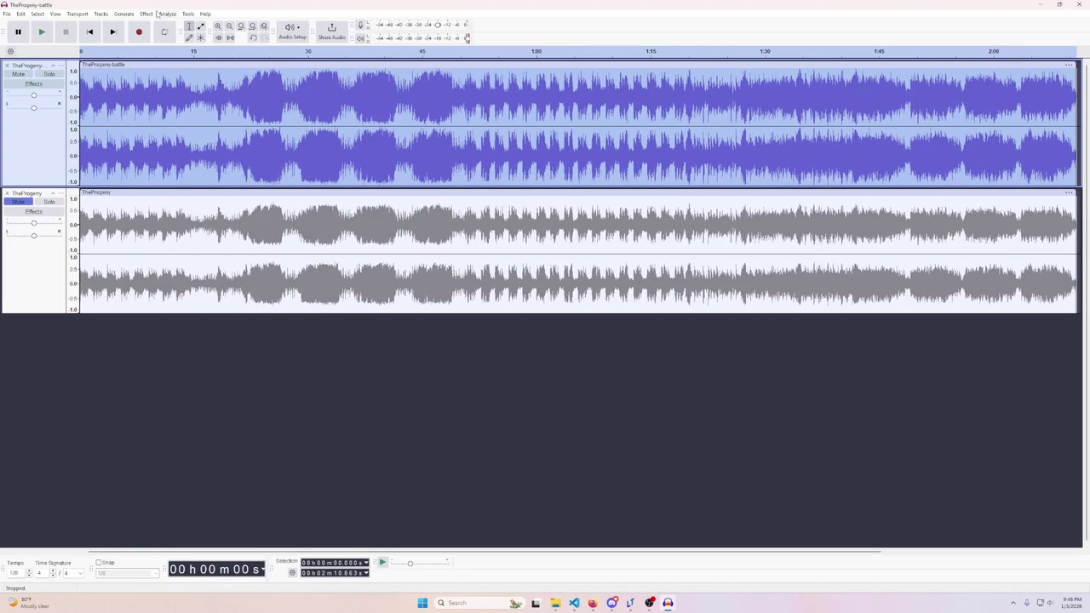
{"action": "left_click", "coordinate": [146, 13]}
{"action": "mouse_move", "coordinate": [198, 102]}
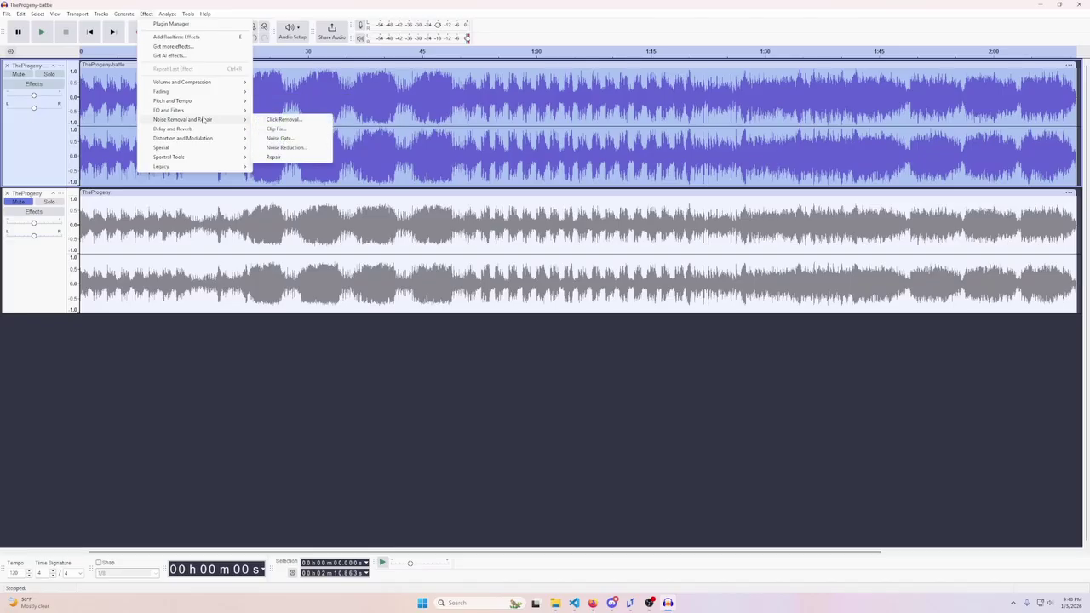
{"action": "mouse_move", "coordinate": [204, 130]}
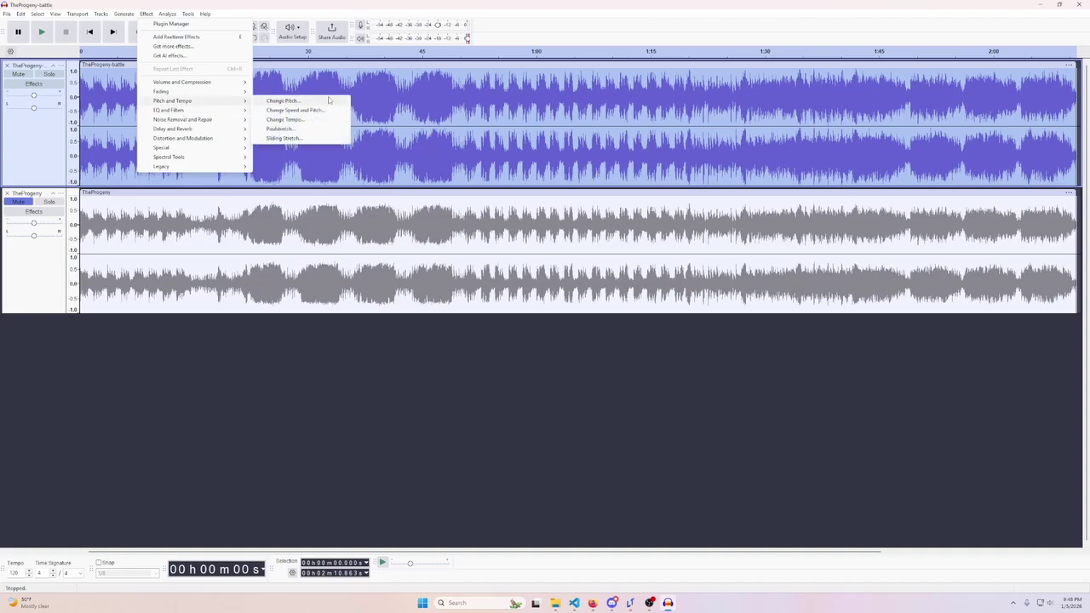
{"action": "left_click", "coordinate": [329, 101]}
{"action": "left_click", "coordinate": [615, 221]}
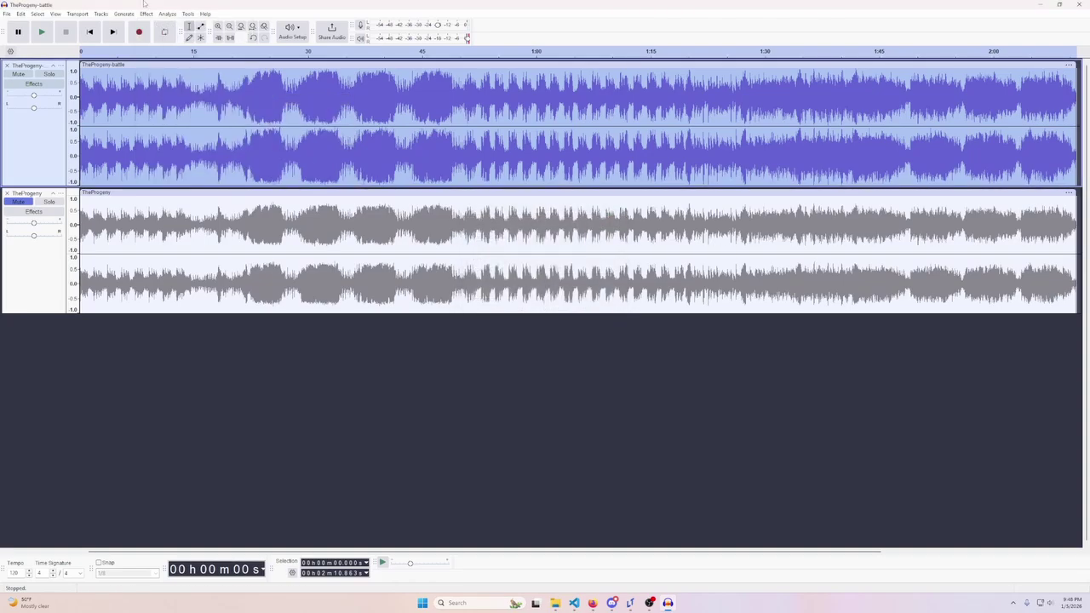
Step: Try raising the bass of the selected TheProgeny-battle clip with the Bass and Treble effect
{"action": "left_click", "coordinate": [146, 13]}
{"action": "mouse_move", "coordinate": [191, 114]}
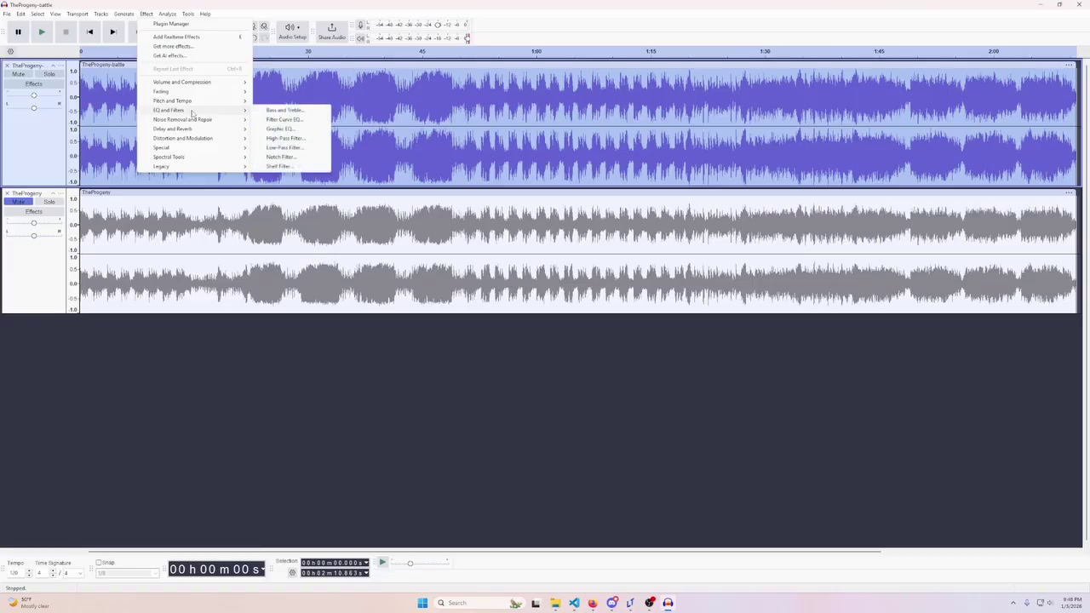
{"action": "left_click", "coordinate": [284, 111]}
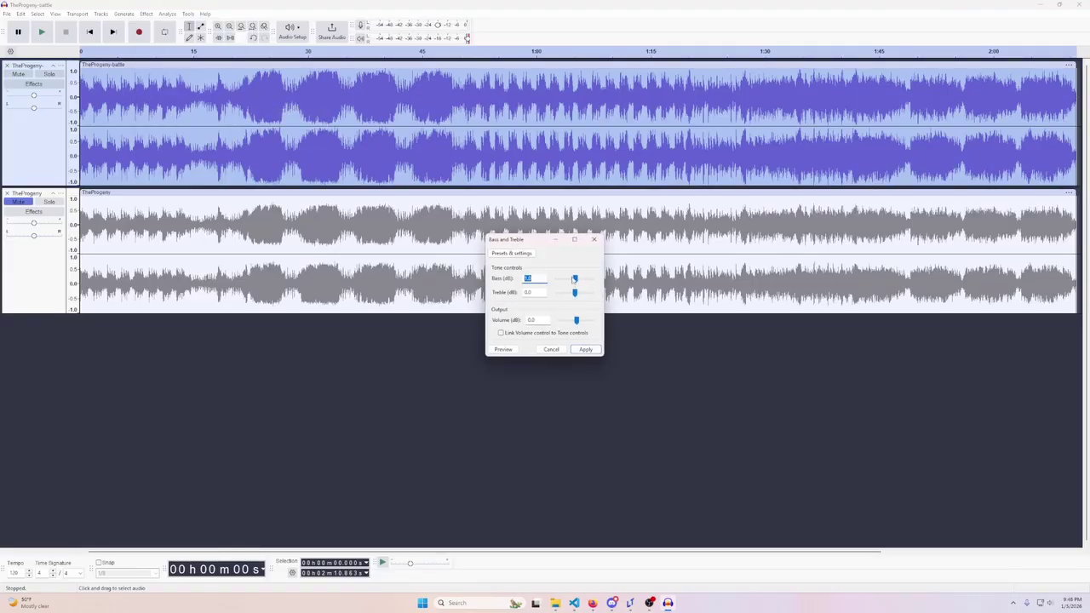
{"action": "left_click_drag", "start_coordinate": [575, 279], "coordinate": [577, 279]}
{"action": "left_click", "coordinate": [586, 350]}
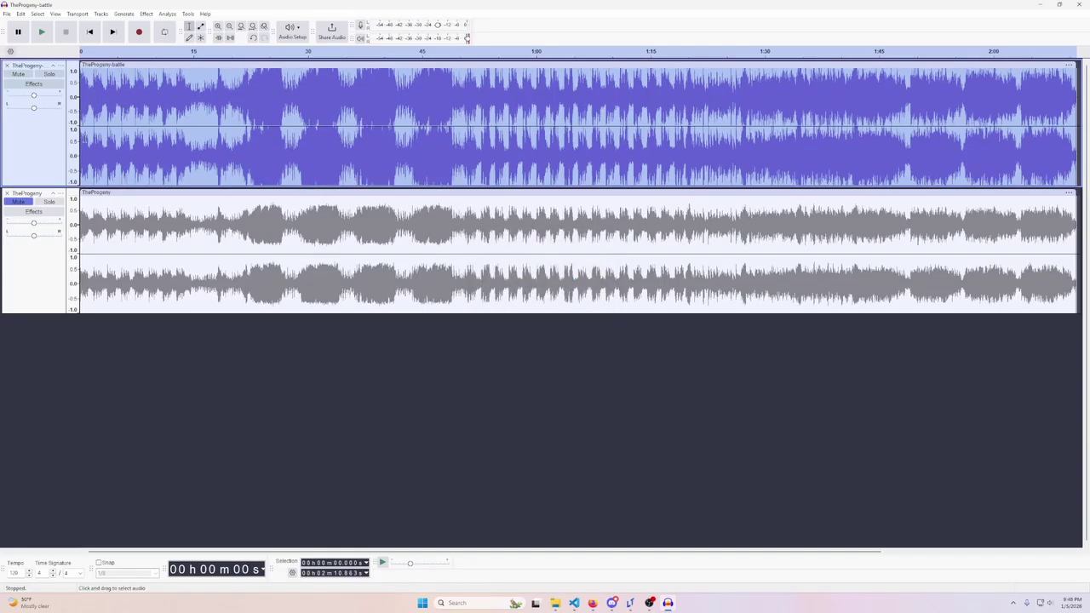
Step: Listen to the bass-boosted battle track from its start and a few other spots, and undo the Bass and Treble effect
{"action": "left_click", "coordinate": [82, 136]}
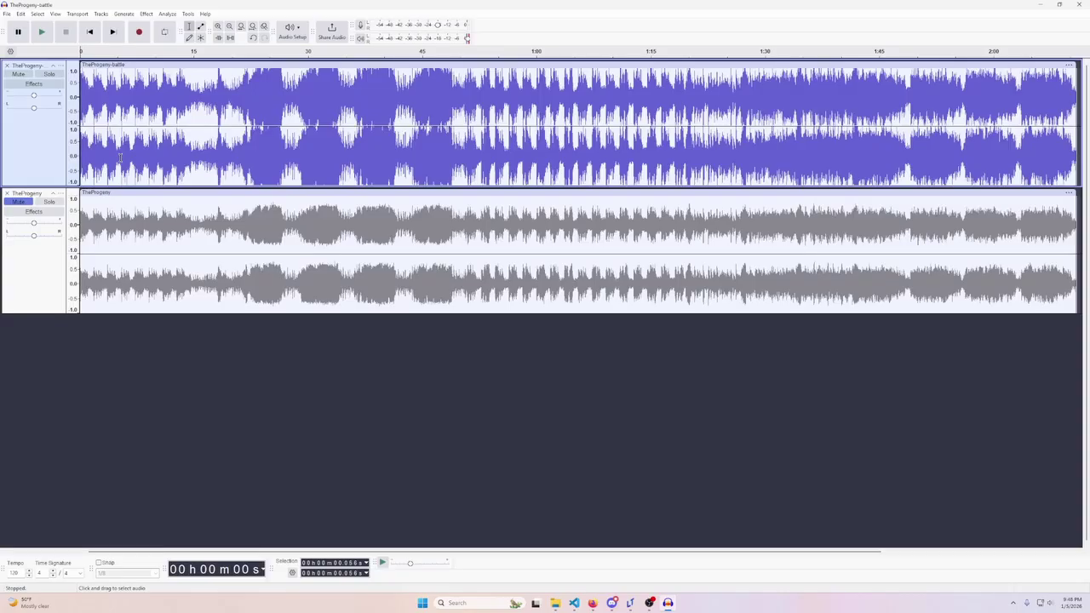
{"action": "key", "text": "Home"}
{"action": "key", "text": "space"}
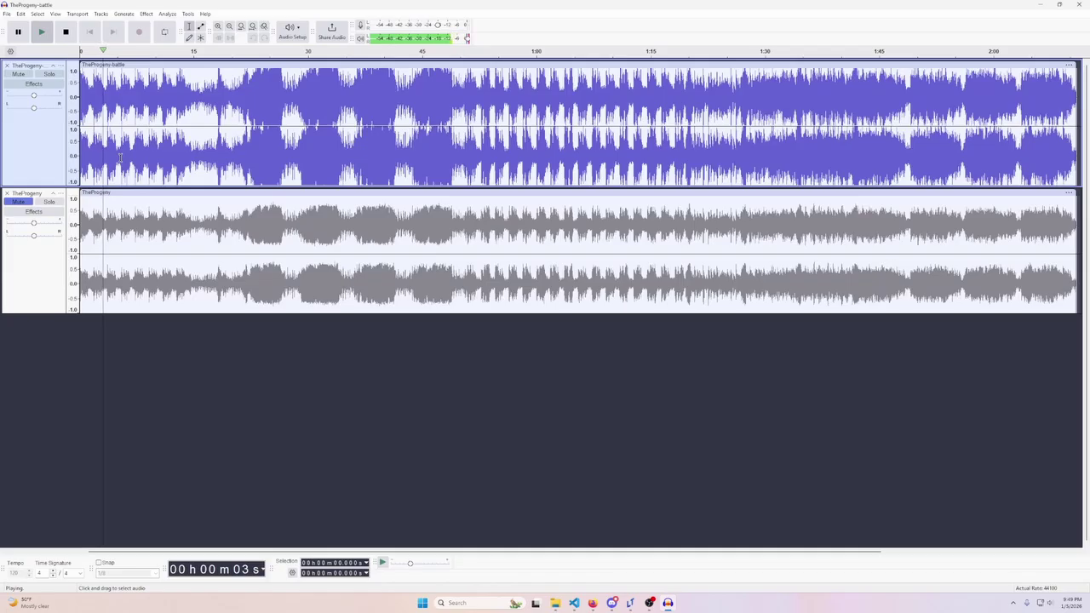
{"action": "key", "text": "space"}
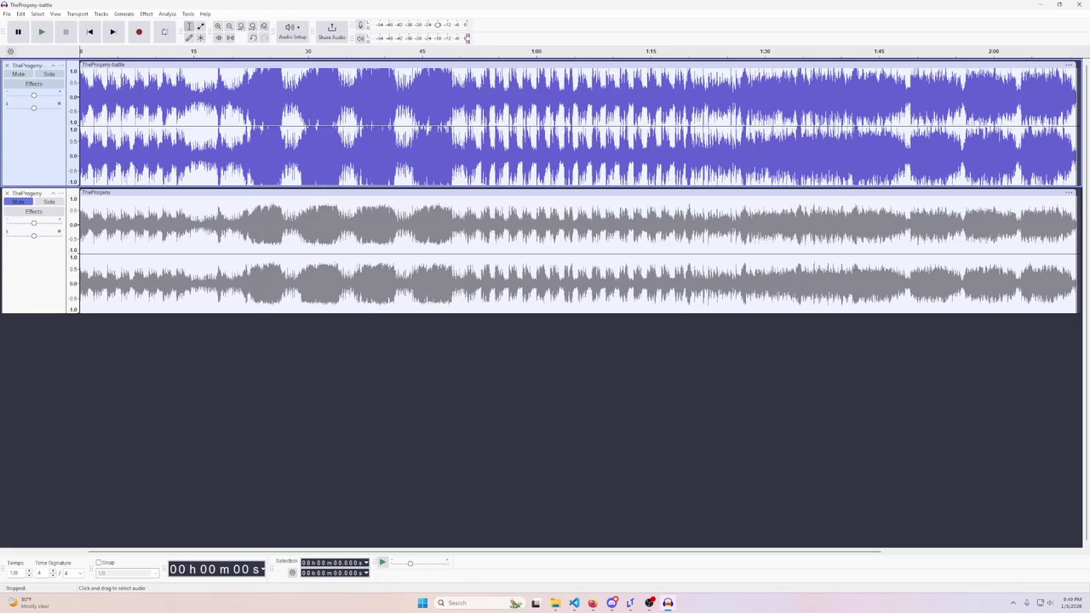
{"action": "left_click", "coordinate": [121, 81]}
{"action": "key", "text": "space"}
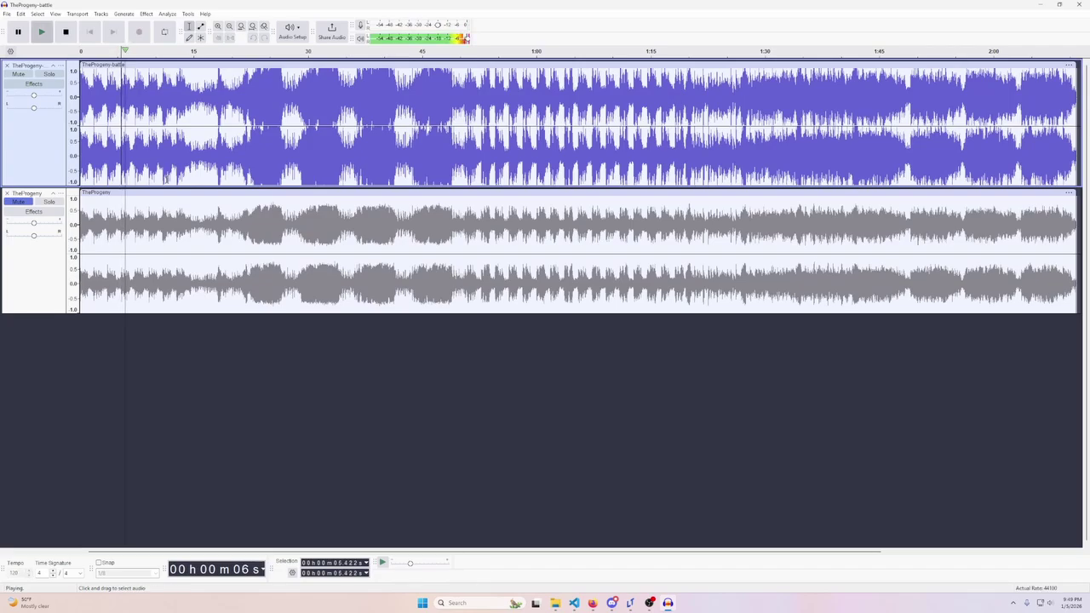
{"action": "key", "text": "space"}
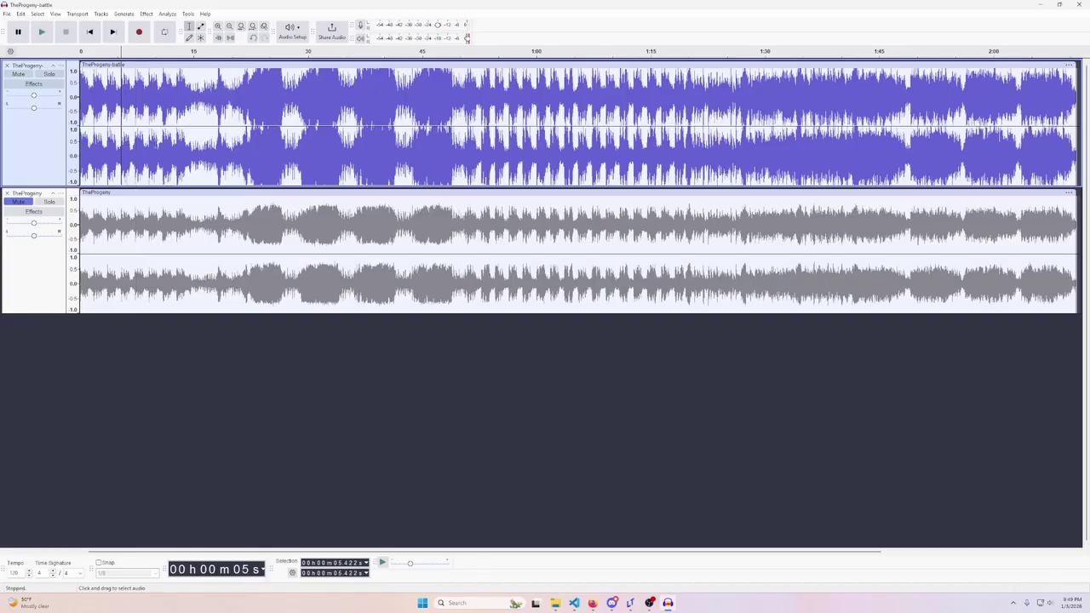
{"action": "left_click", "coordinate": [244, 80]}
{"action": "key", "text": "space"}
{"action": "key", "text": "space"}
{"action": "left_click", "coordinate": [228, 102]}
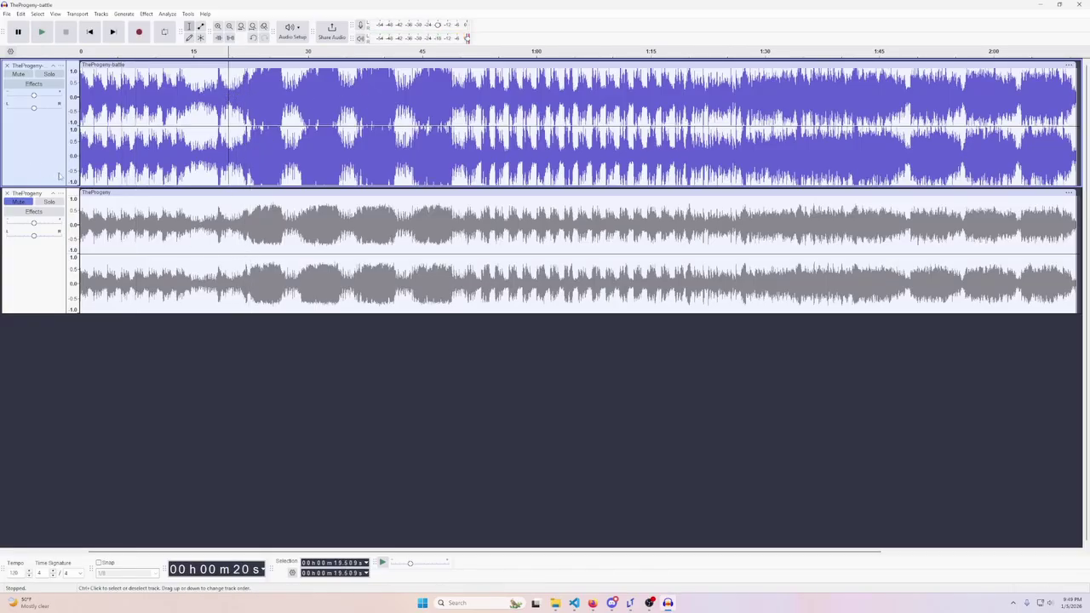
{"action": "key", "text": "ctrl+z"}
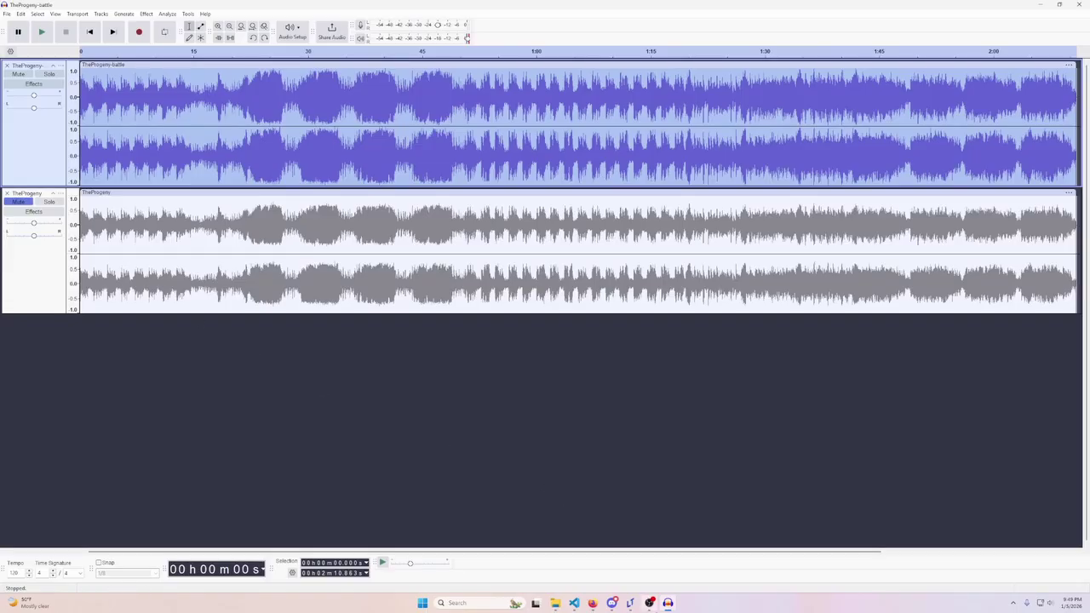
{"action": "key", "text": "alt+Tab"}
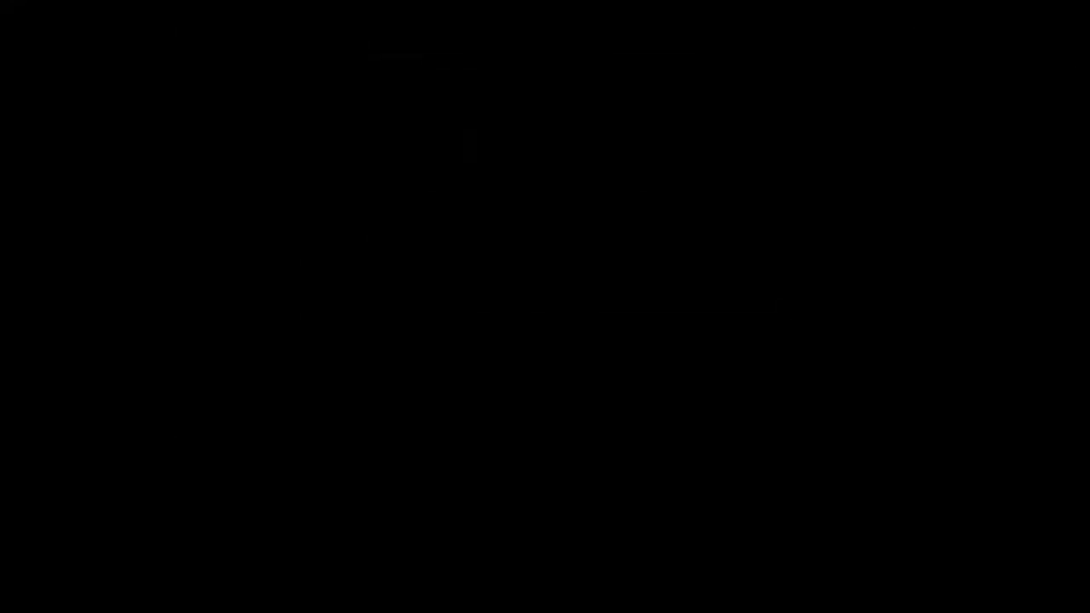